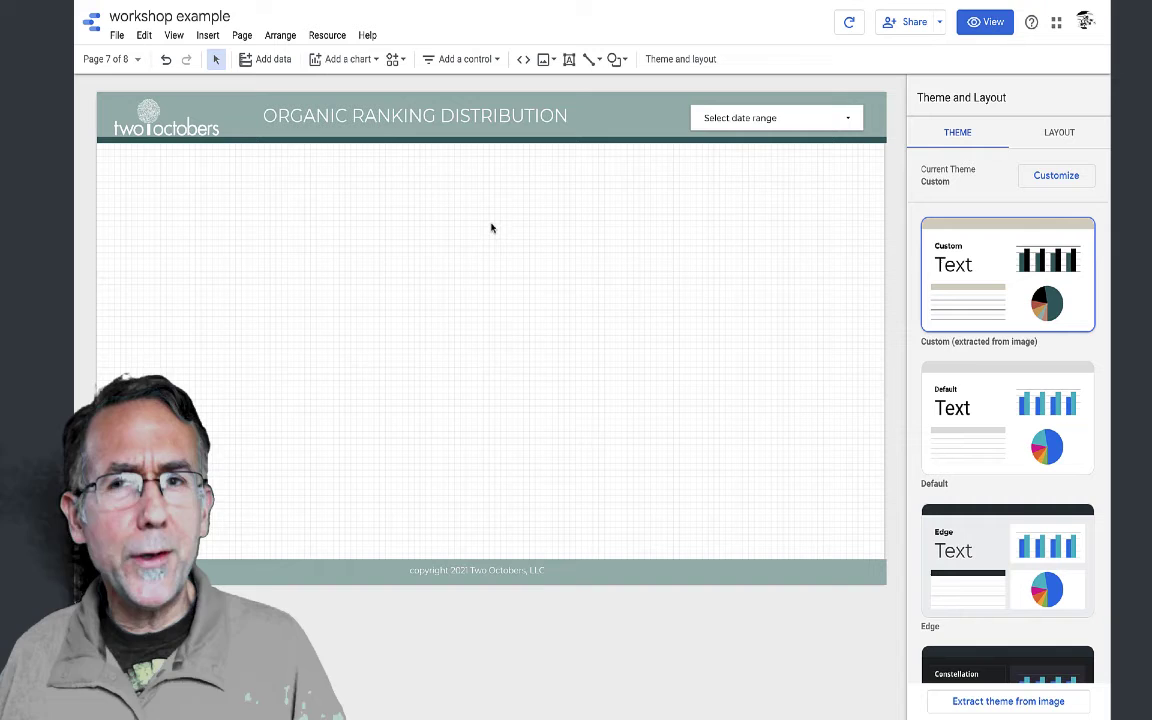
Step: Place a time series chart on page 7, widen it, and plot Query as its metric
{"action": "left_click", "coordinate": [207, 36]}
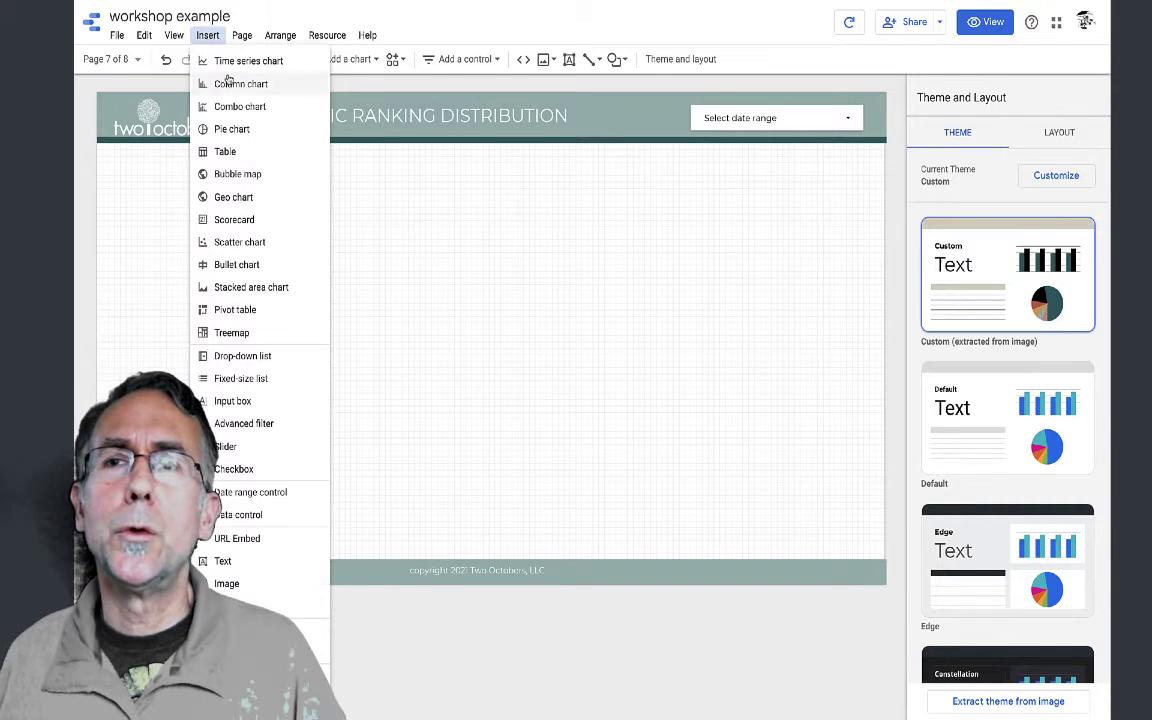
{"action": "left_click", "coordinate": [222, 61]}
{"action": "key", "text": "Escape"}
{"action": "left_click", "coordinate": [336, 228]}
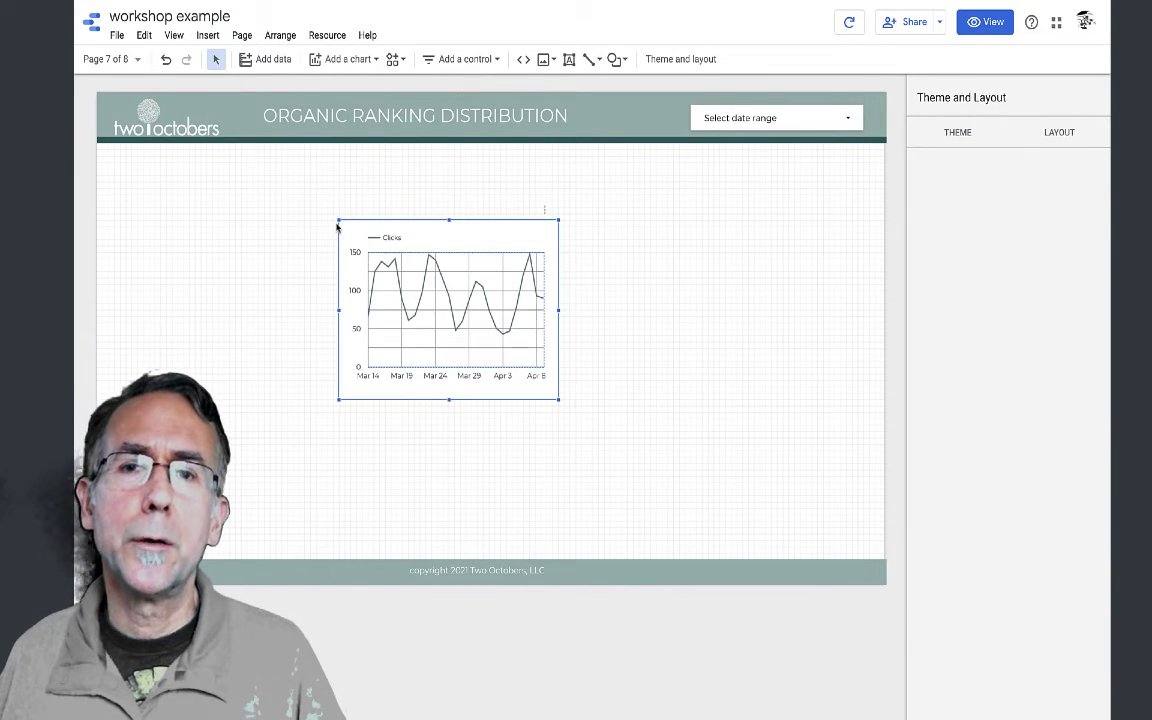
{"action": "left_click_drag", "start_coordinate": [561, 313], "coordinate": [730, 313]}
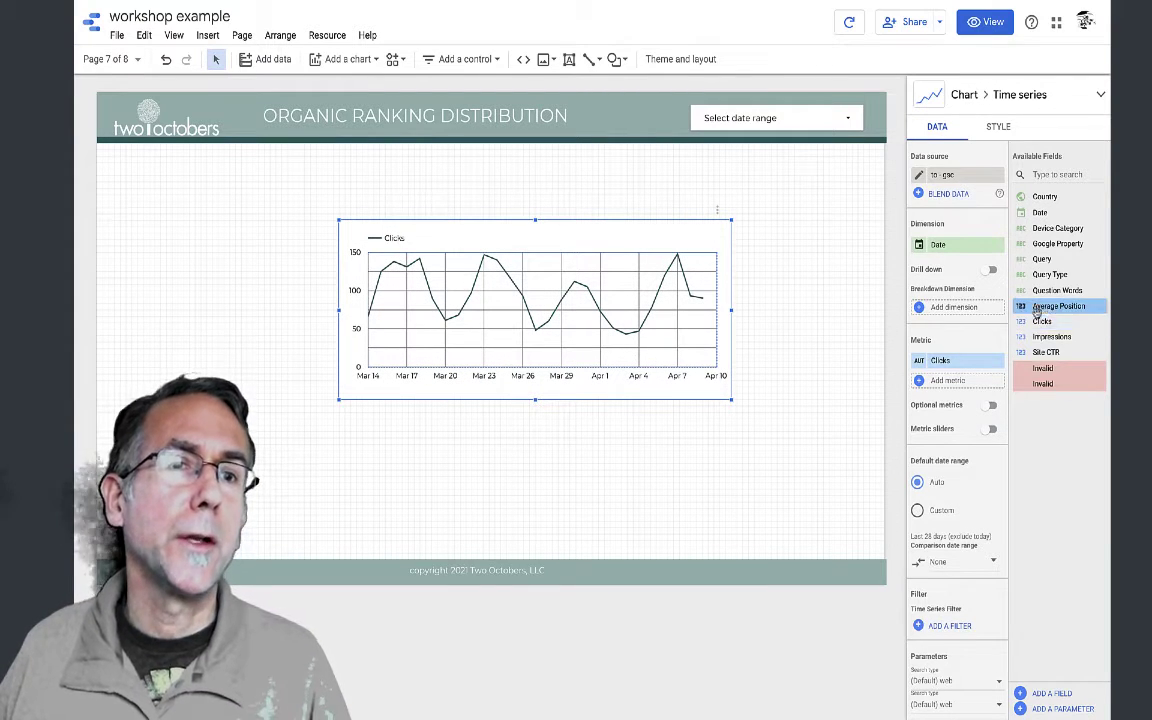
{"action": "left_click_drag", "start_coordinate": [1056, 259], "coordinate": [948, 362]}
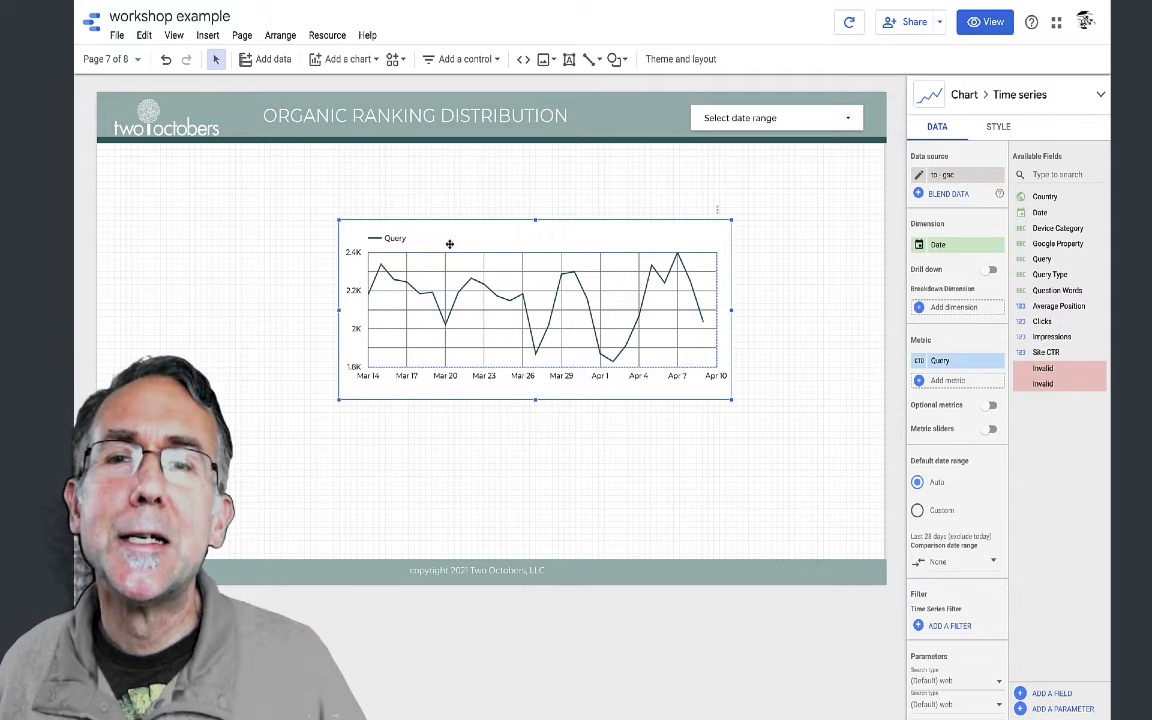
Step: Create a new blended data view from to - gsc using Date and Query as dimensions
{"action": "left_click", "coordinate": [325, 35]}
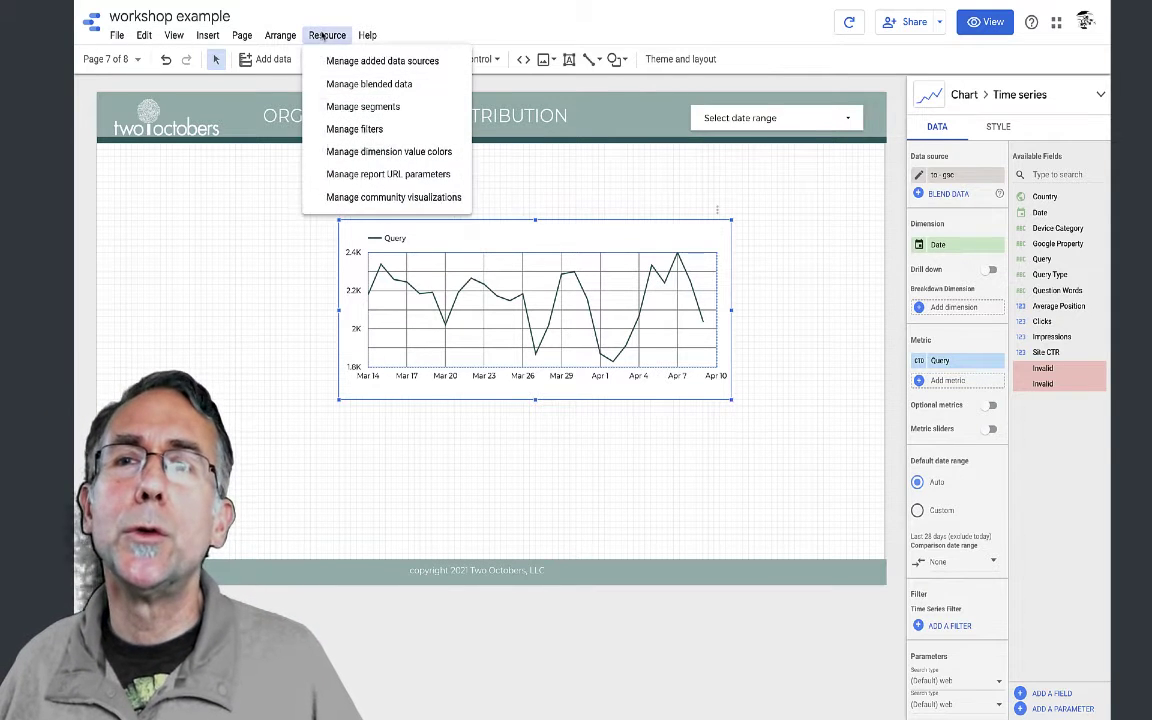
{"action": "left_click", "coordinate": [320, 83]}
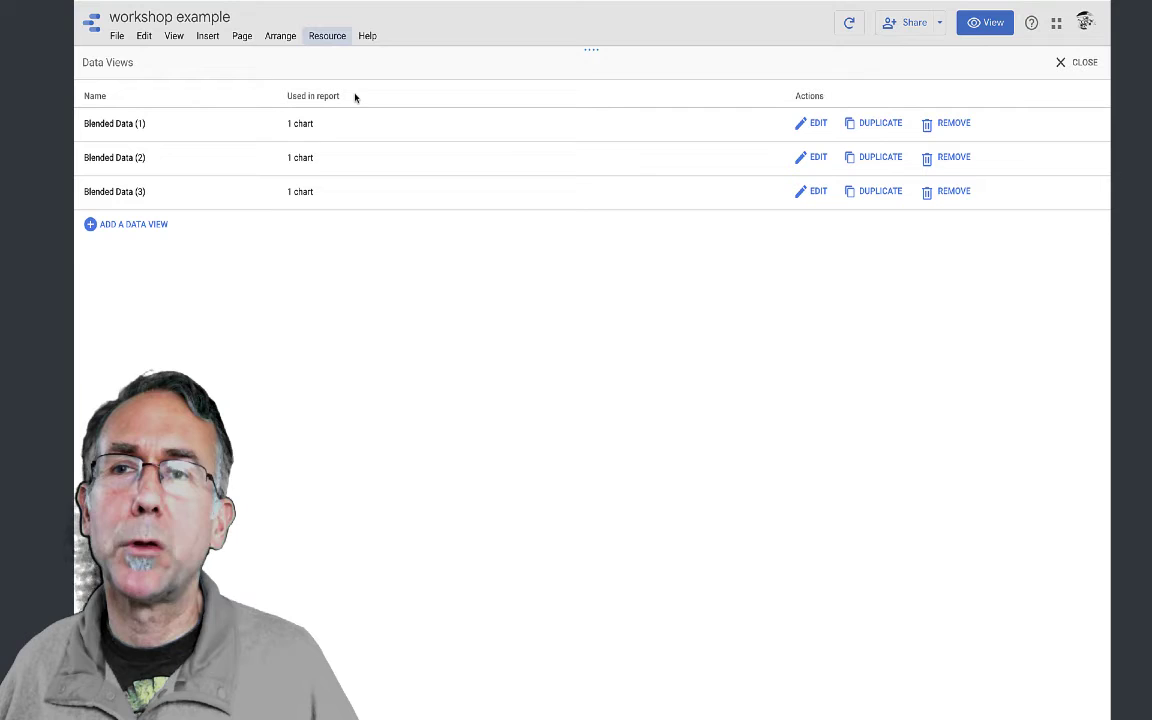
{"action": "left_click", "coordinate": [138, 226]}
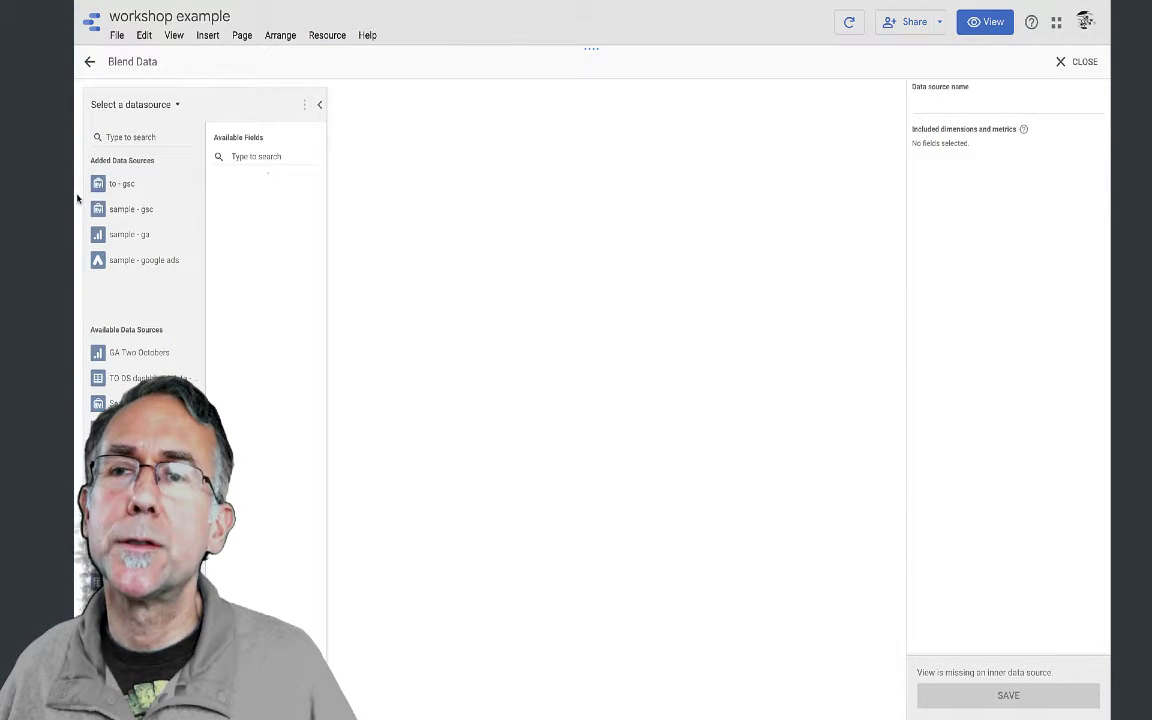
{"action": "left_click", "coordinate": [121, 185]}
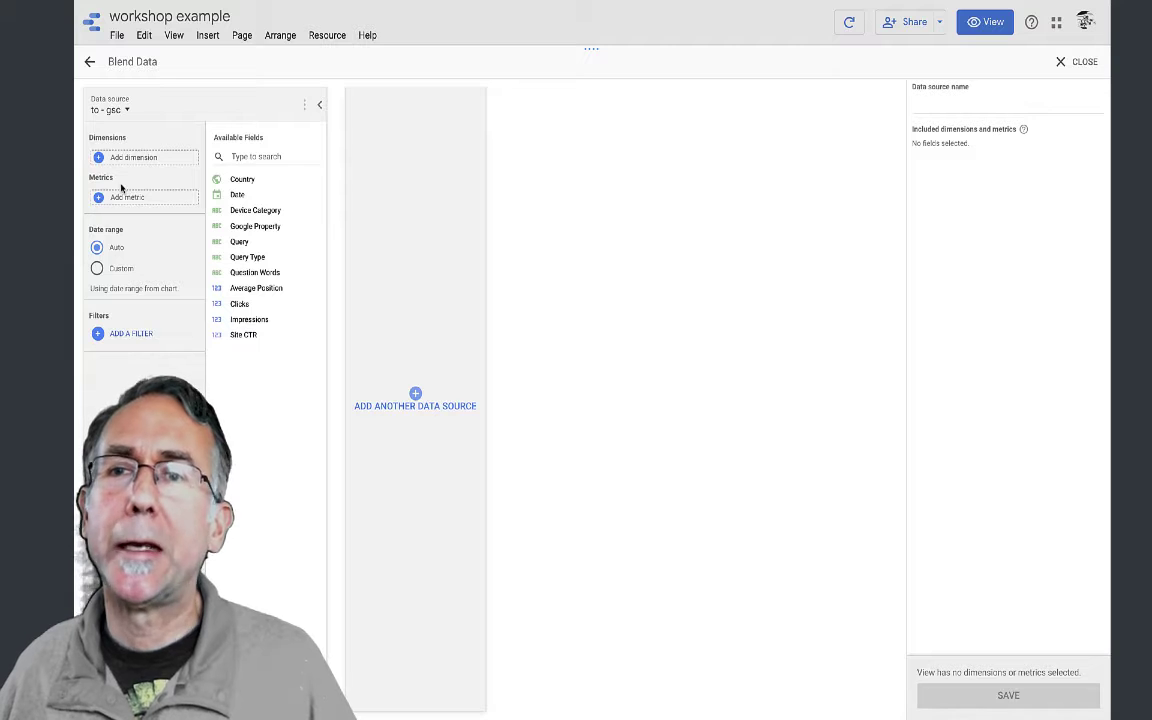
{"action": "left_click_drag", "start_coordinate": [240, 195], "coordinate": [150, 158]}
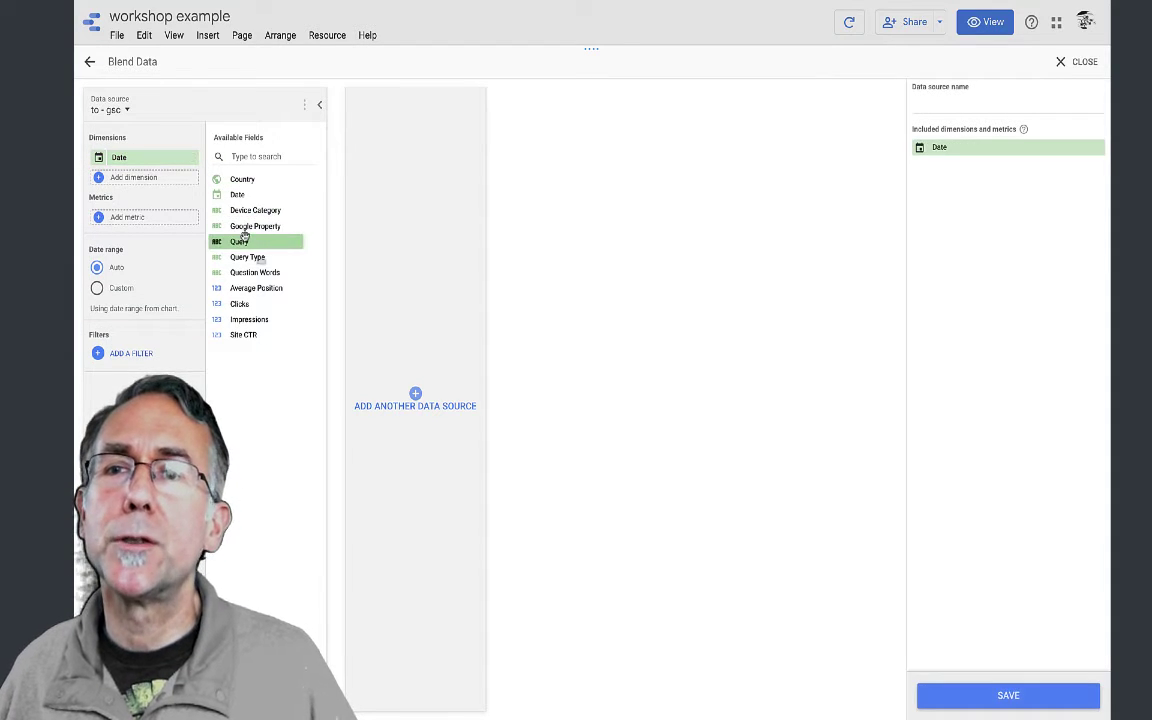
{"action": "left_click_drag", "start_coordinate": [244, 232], "coordinate": [147, 178]}
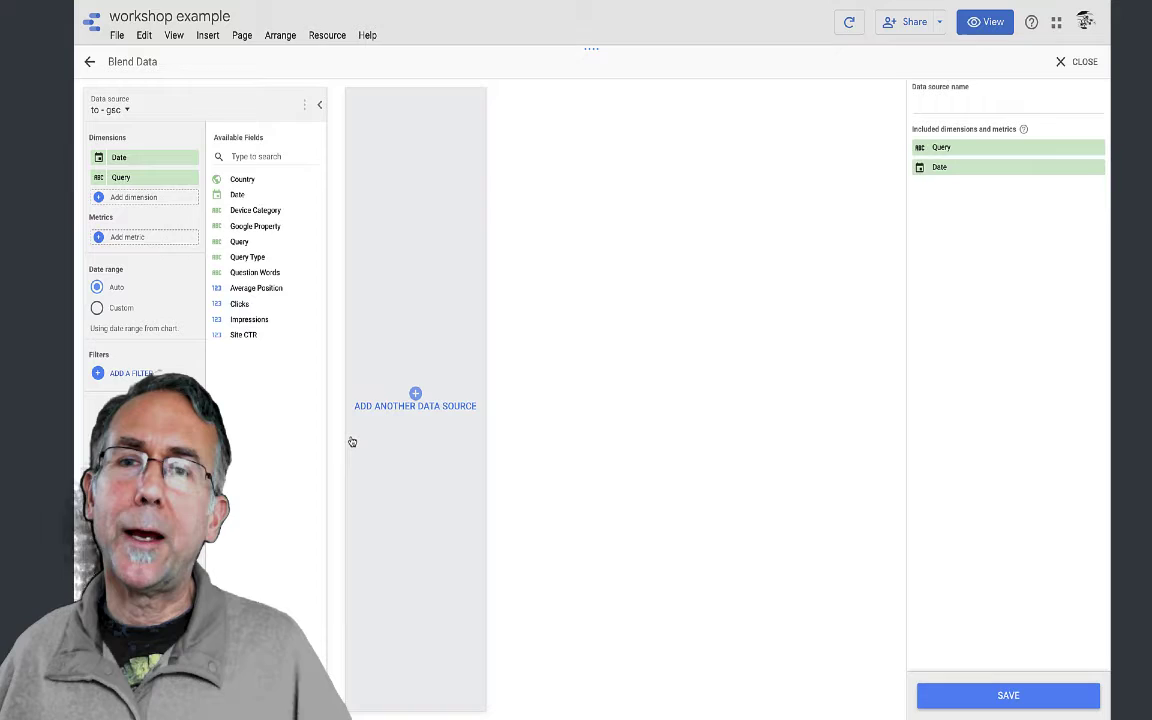
Step: Add a second to - gsc source with Average Position and Impressions as metrics
{"action": "left_click", "coordinate": [413, 401]}
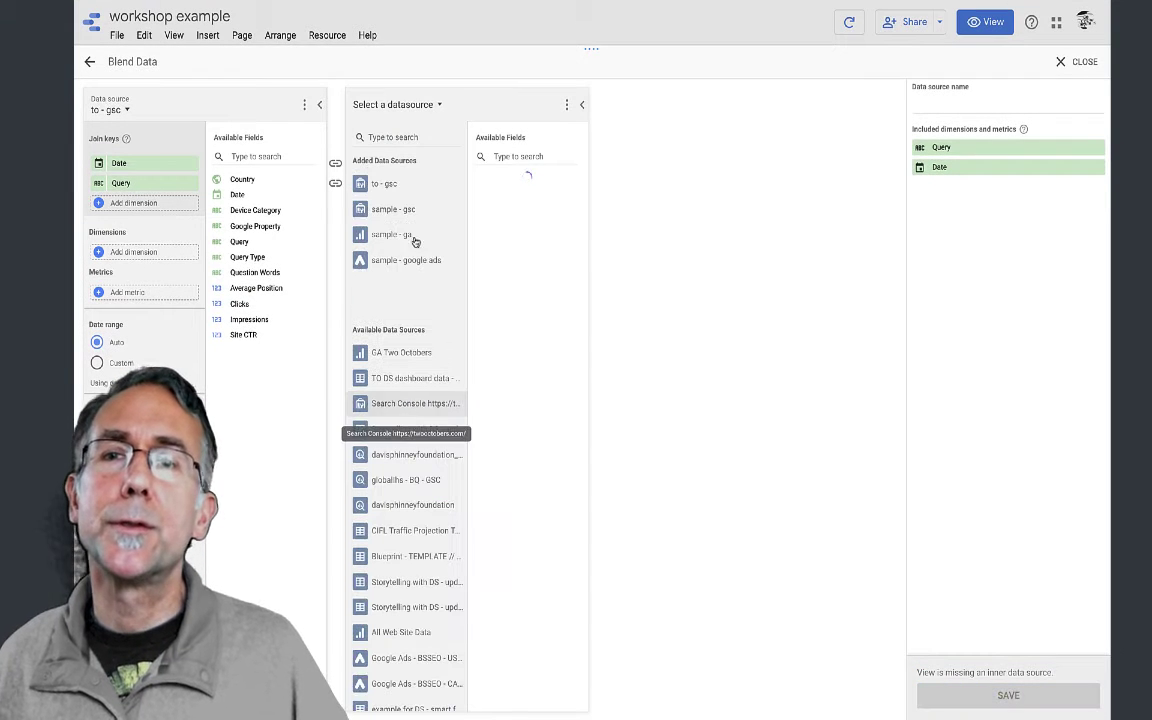
{"action": "left_click", "coordinate": [385, 184]}
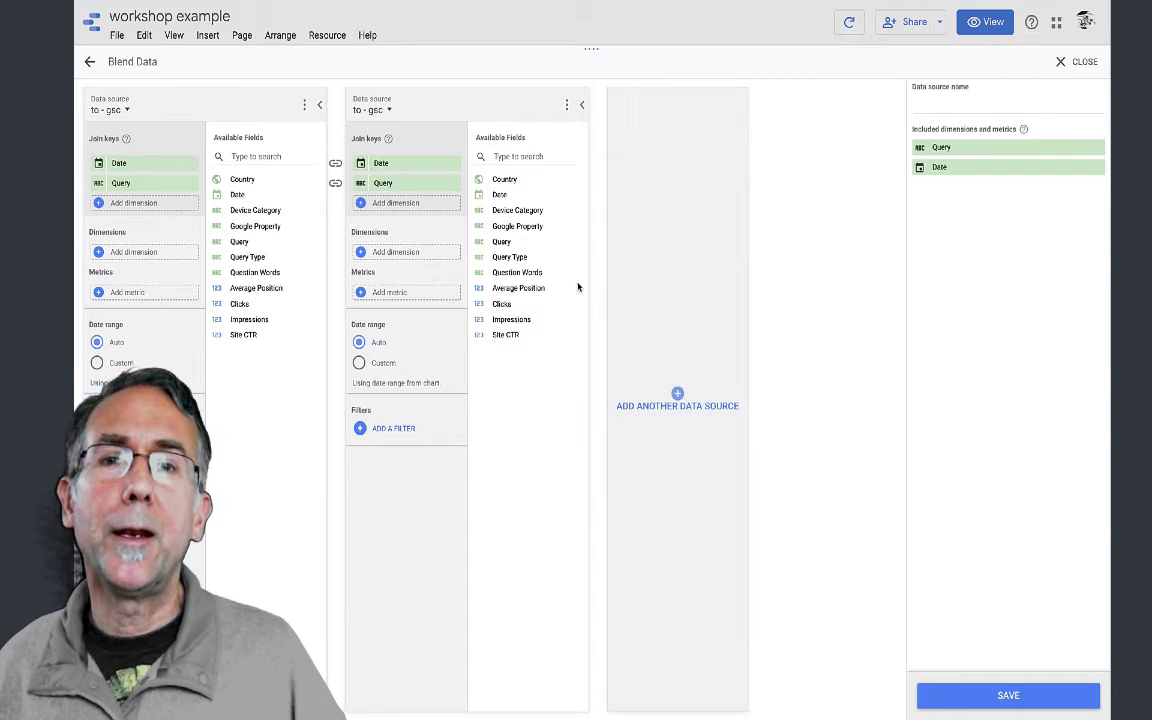
{"action": "left_click_drag", "start_coordinate": [553, 289], "coordinate": [437, 292]}
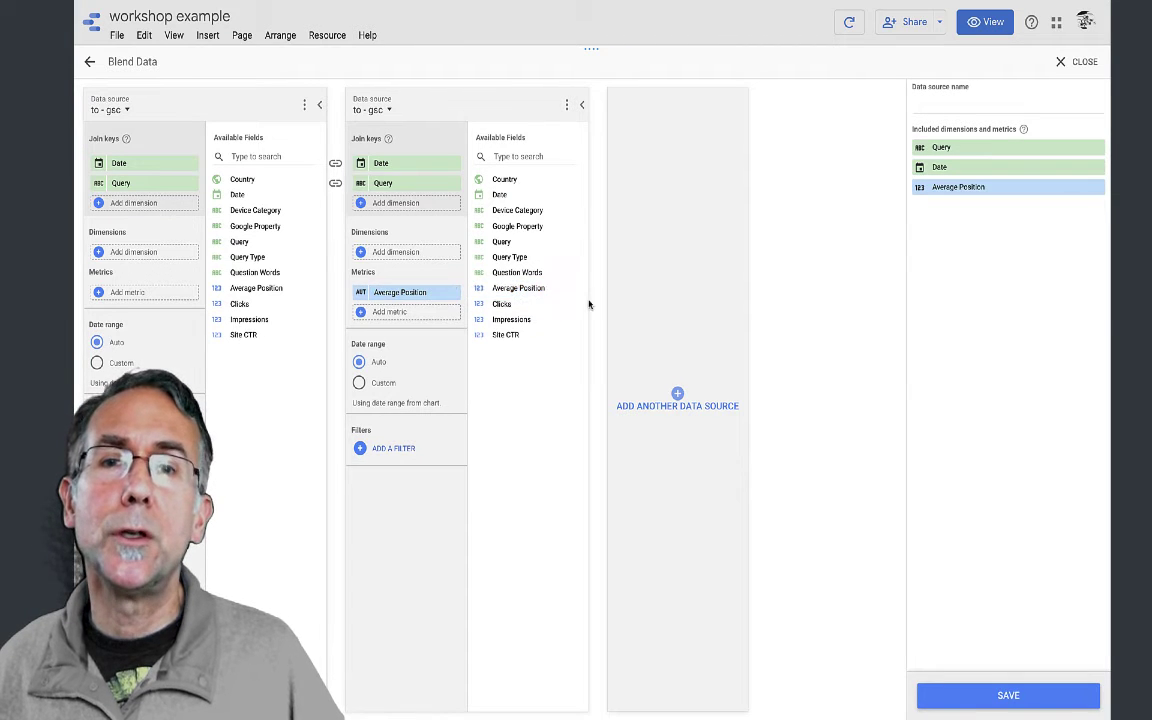
{"action": "left_click_drag", "start_coordinate": [533, 319], "coordinate": [400, 311]}
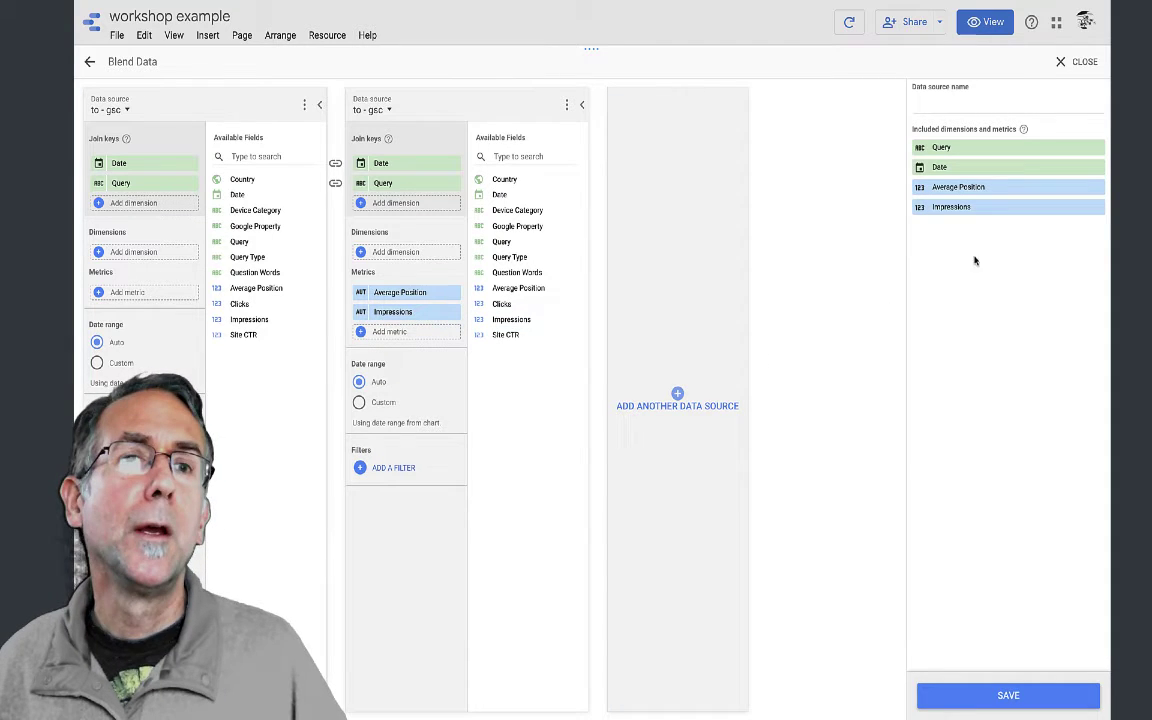
Step: Name the blended source 'GSC Self-blend', save it, and close the blend editor
{"action": "left_click", "coordinate": [989, 106]}
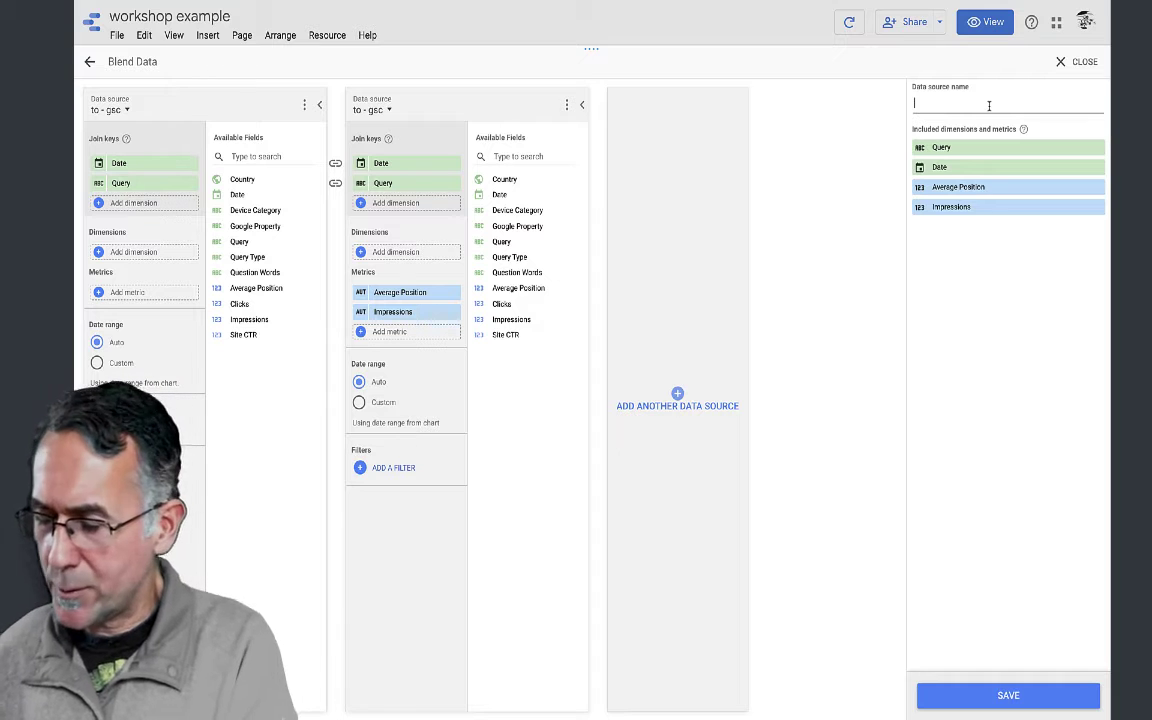
{"action": "type", "text": "GS"}
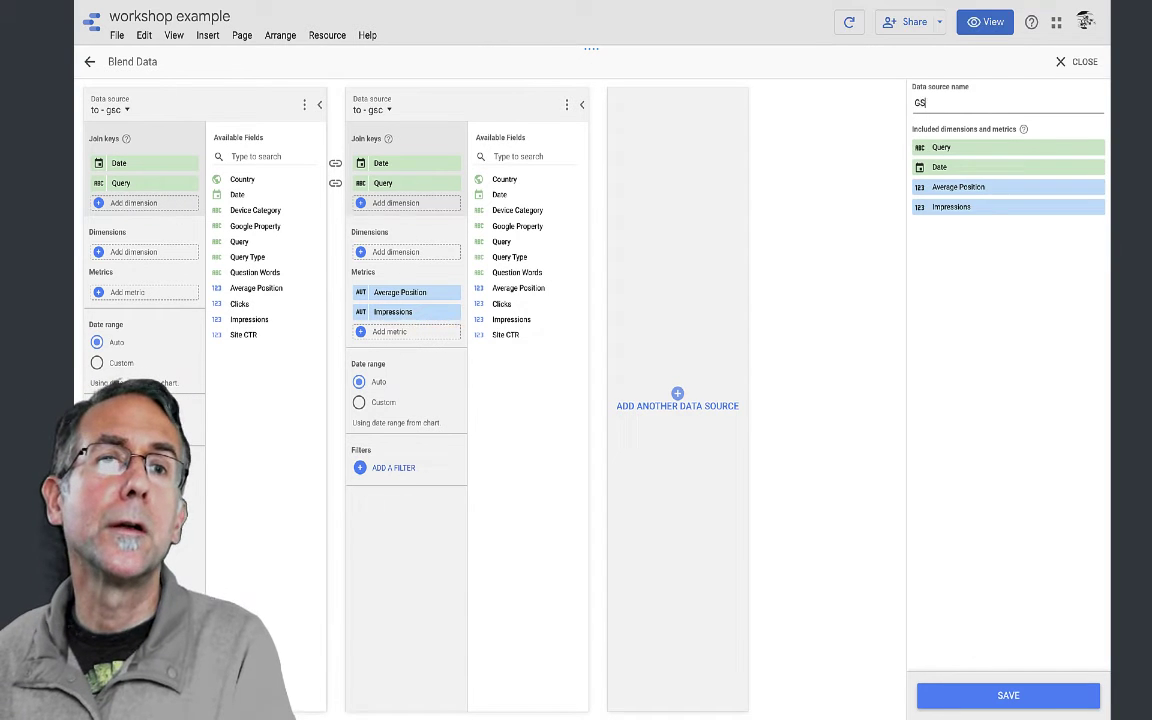
{"action": "type", "text": "C S"}
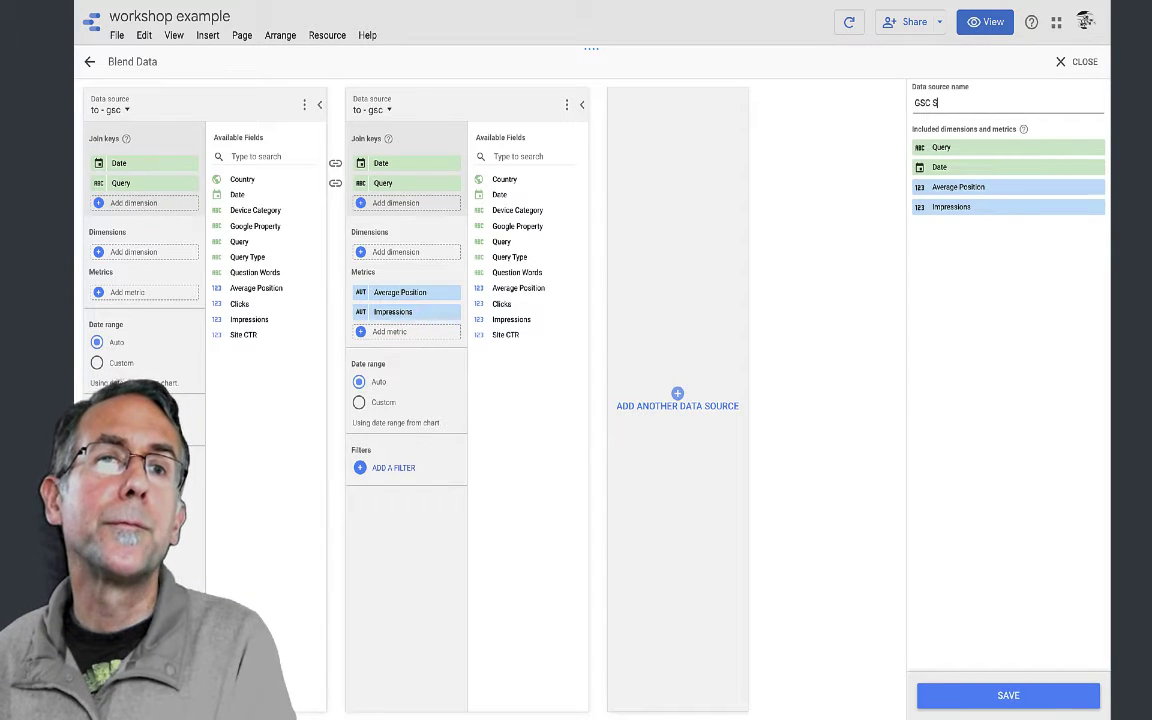
{"action": "type", "text": "elf-blend"}
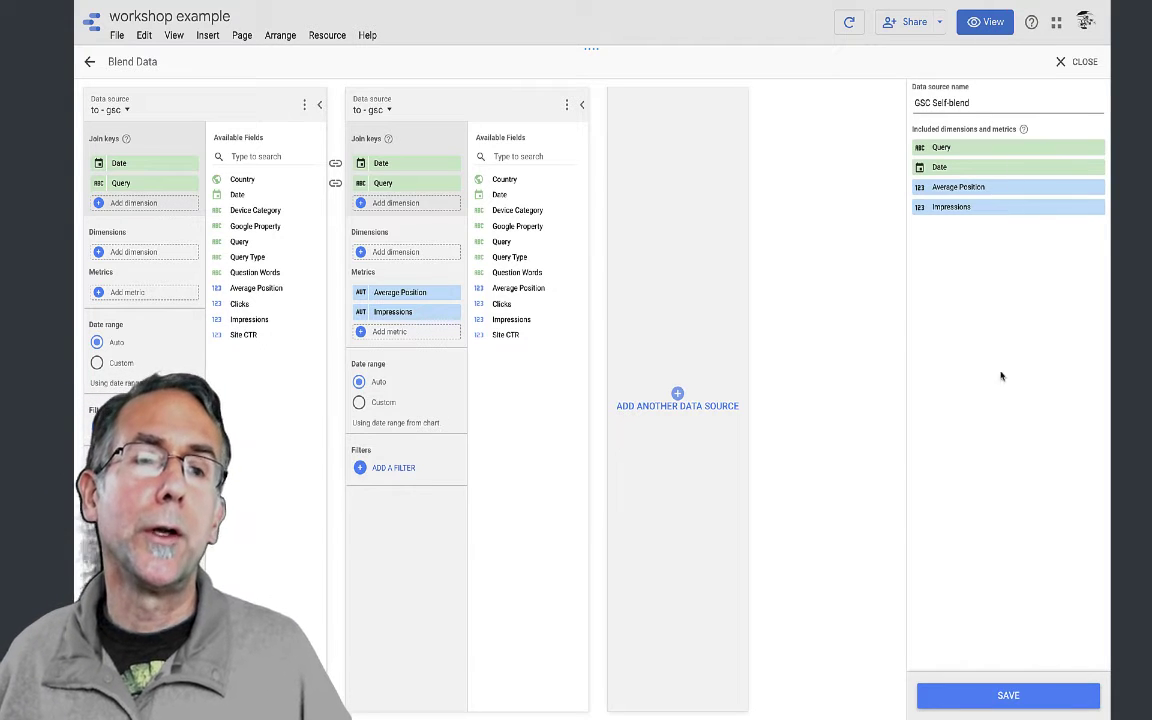
{"action": "left_click", "coordinate": [1008, 697]}
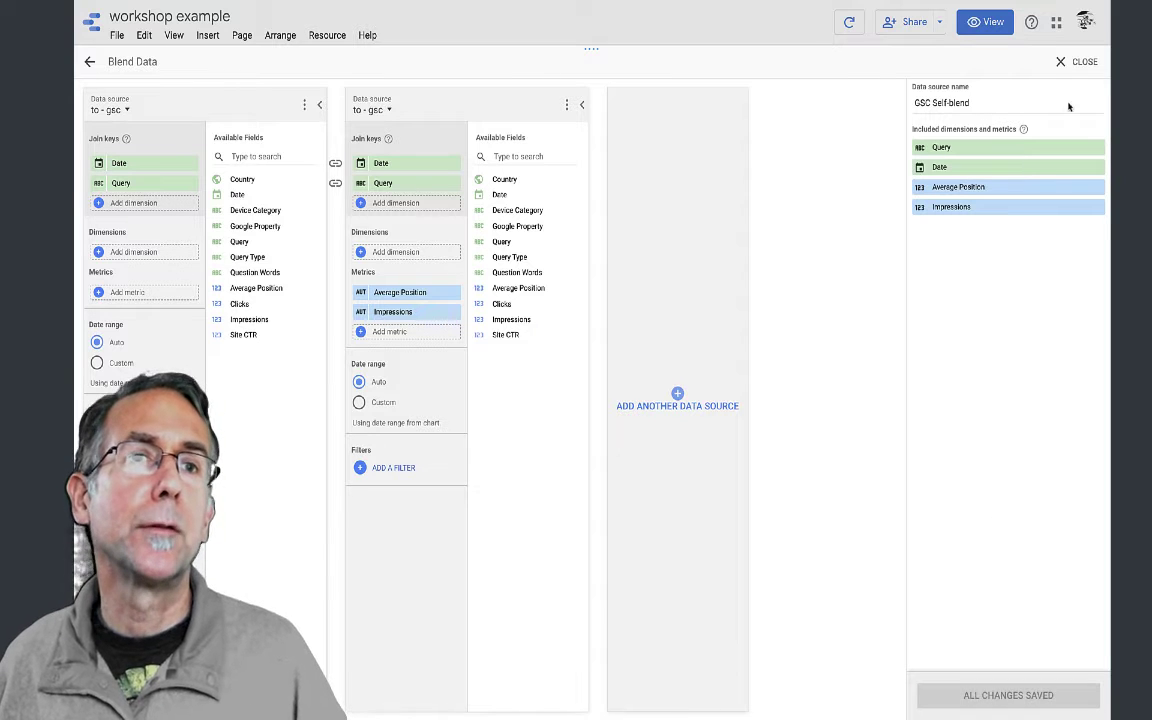
{"action": "left_click", "coordinate": [1079, 61]}
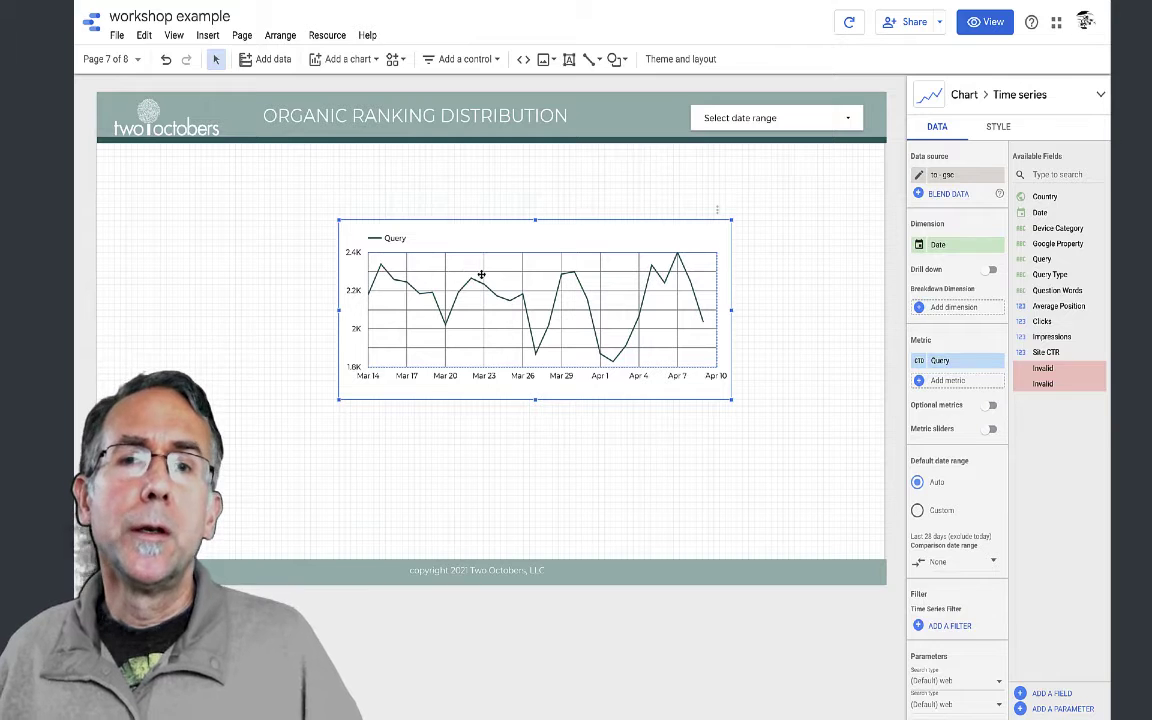
Step: Browse the old chart's data source list, then dismiss it and deselect the chart
{"action": "left_click", "coordinate": [946, 177]}
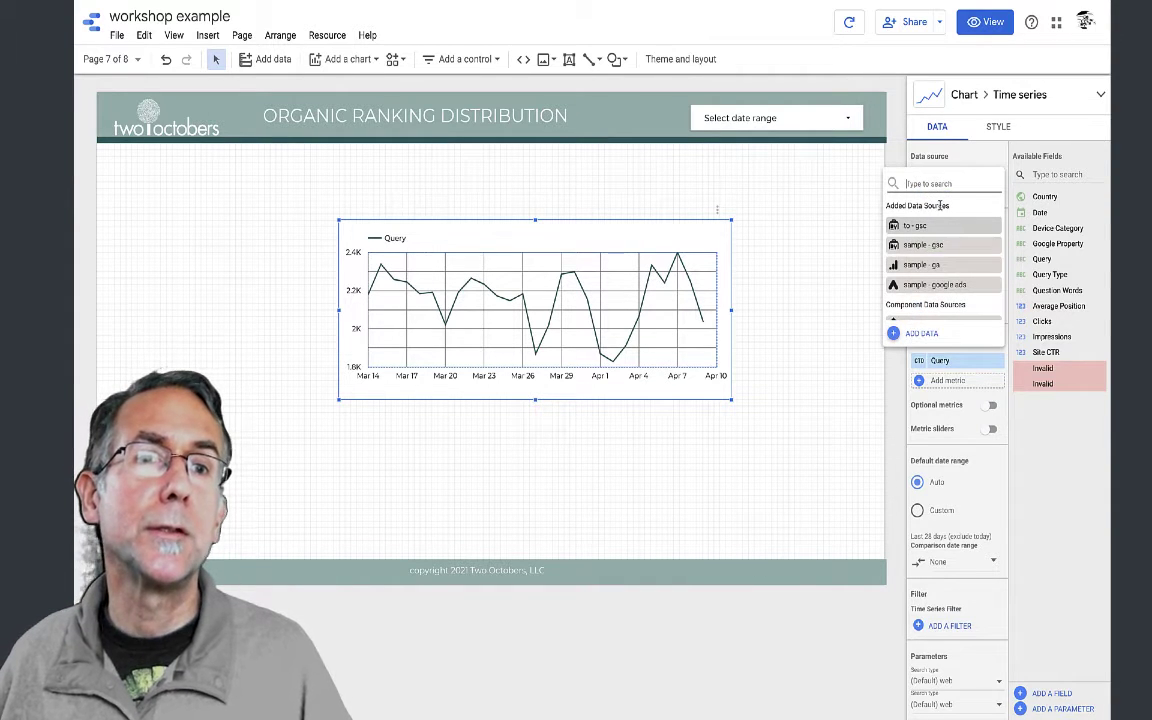
{"action": "scroll", "coordinate": [948, 231], "scroll_direction": "down", "scroll_amount": 2}
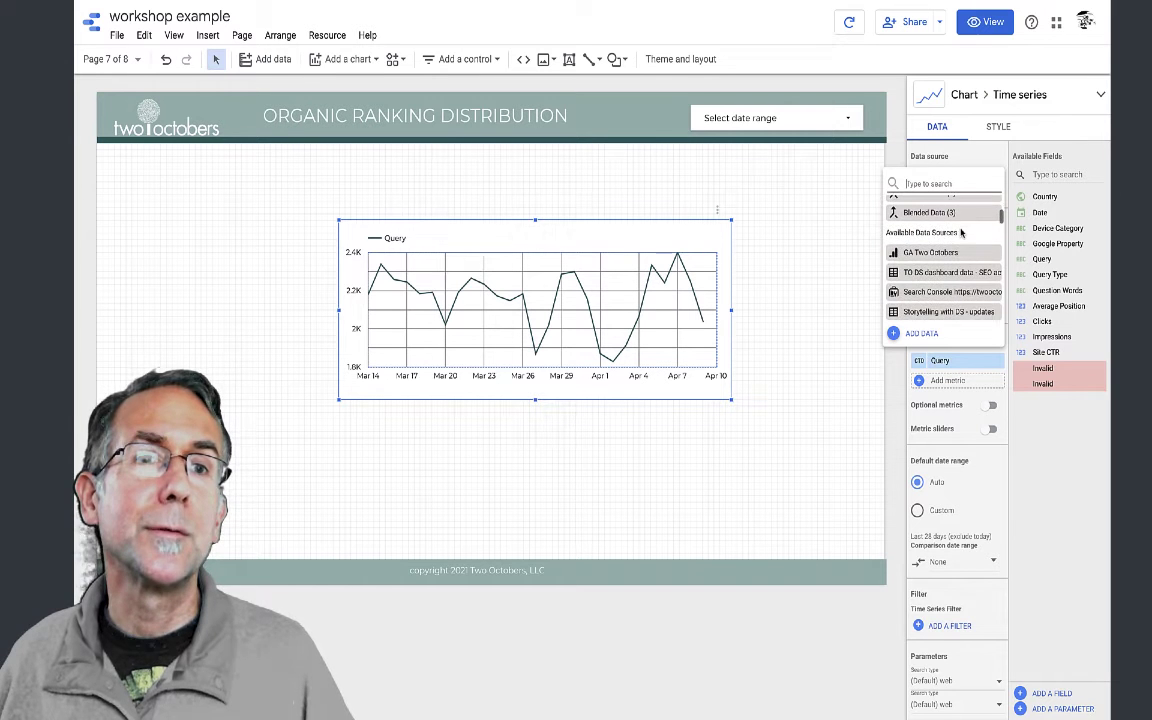
{"action": "scroll", "coordinate": [961, 233], "scroll_direction": "up", "scroll_amount": 1}
{"action": "left_click", "coordinate": [961, 233]}
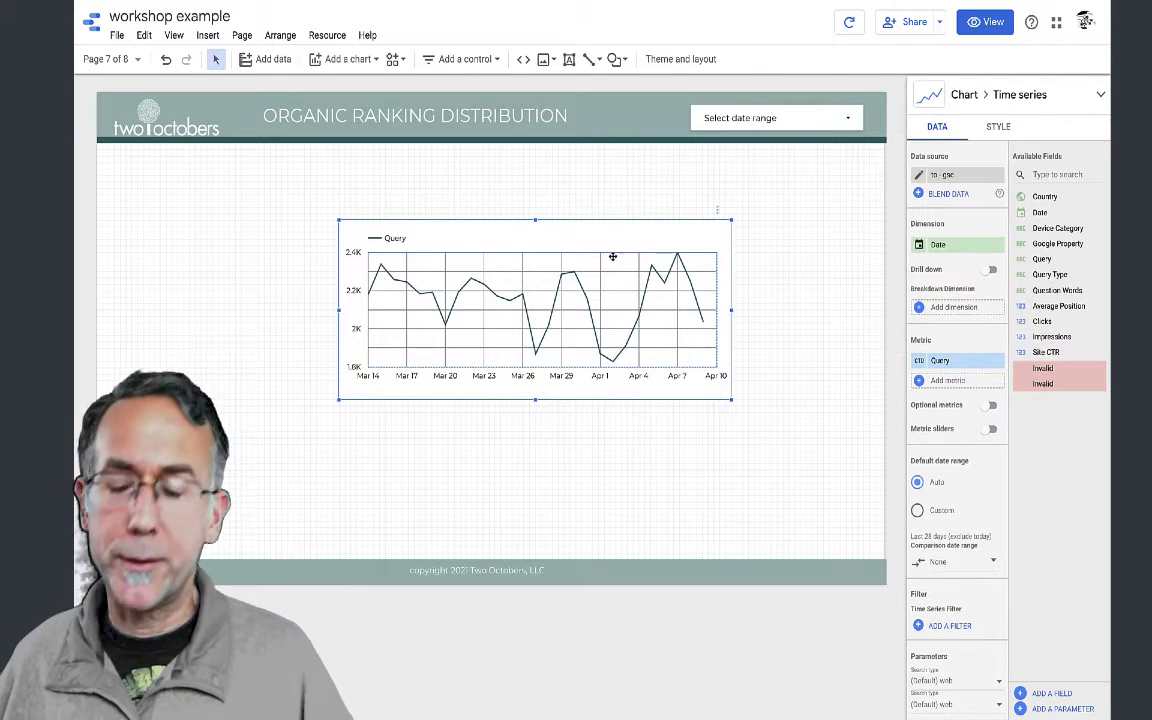
{"action": "left_click", "coordinate": [568, 284]}
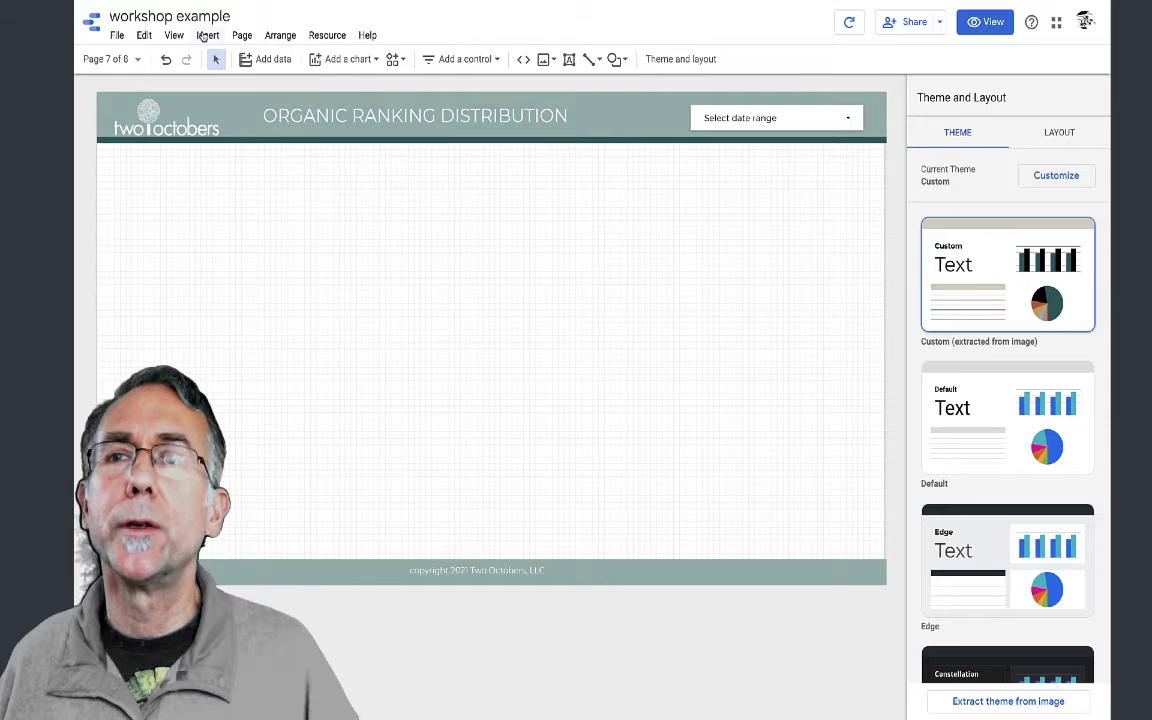
Step: Insert a new time series chart and set its data source to GSC Self-blend
{"action": "left_click", "coordinate": [207, 35]}
{"action": "left_click", "coordinate": [212, 59]}
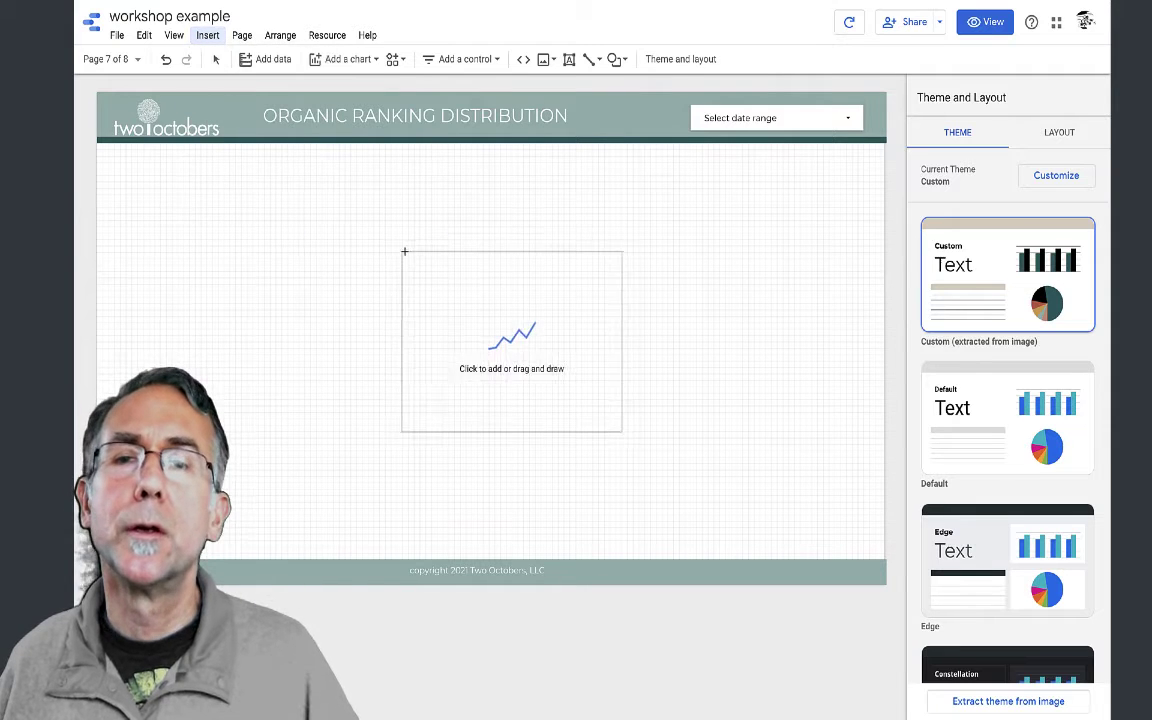
{"action": "left_click", "coordinate": [390, 231]}
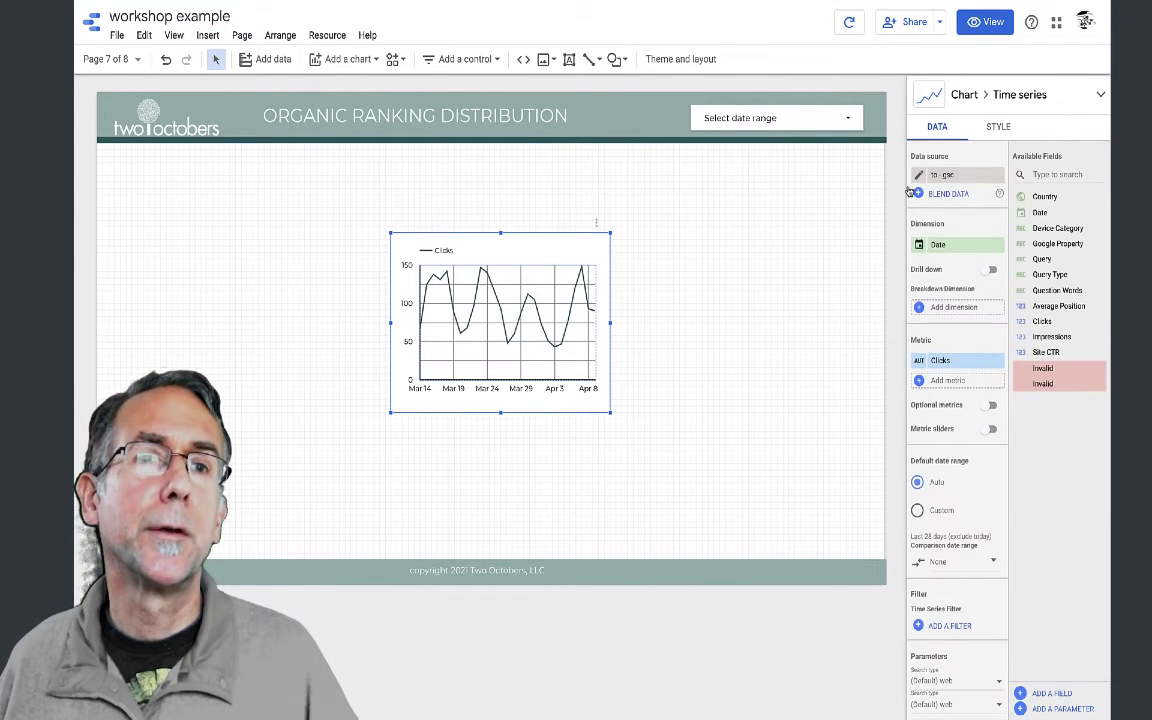
{"action": "left_click", "coordinate": [952, 173]}
{"action": "scroll", "coordinate": [935, 265], "scroll_direction": "down", "scroll_amount": 5}
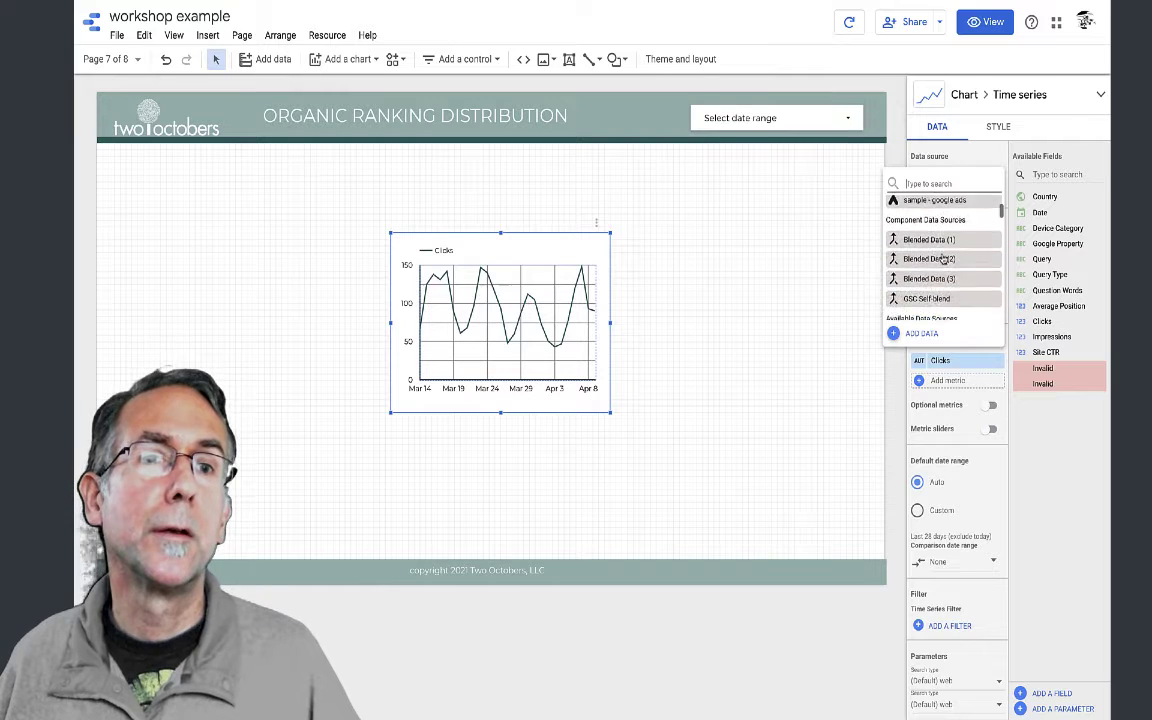
{"action": "left_click", "coordinate": [928, 271]}
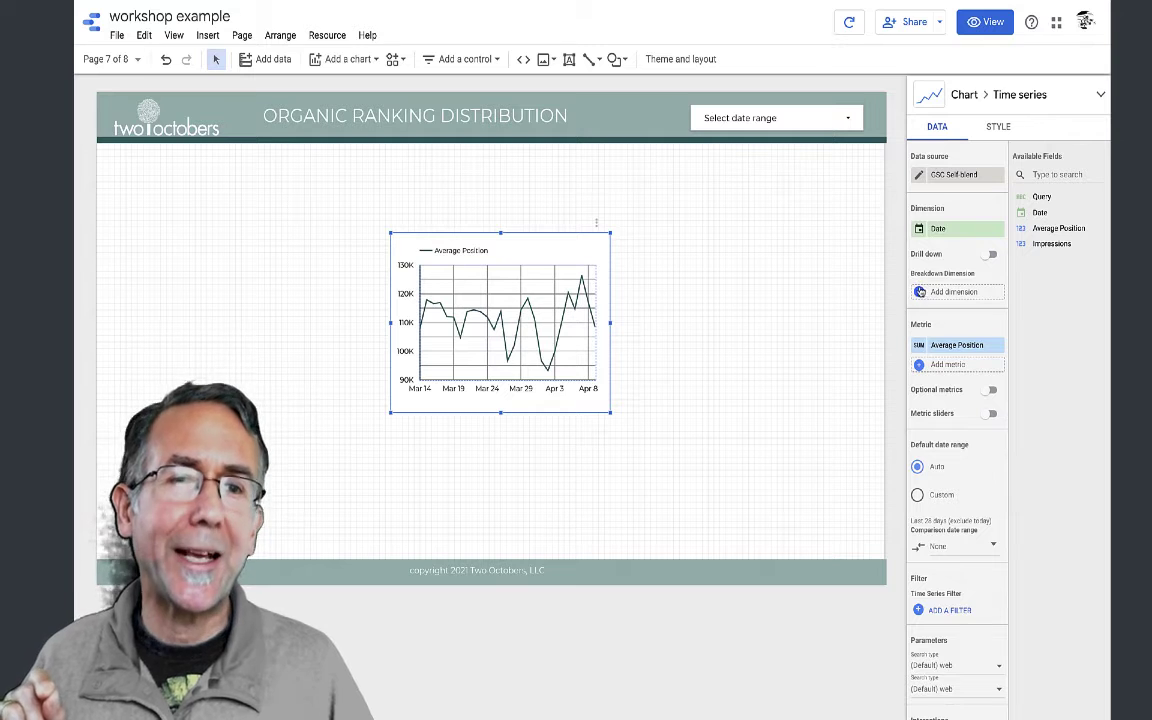
Step: Create a breakdown calculated field named Position Group and start its formula with Case
{"action": "left_click", "coordinate": [918, 292]}
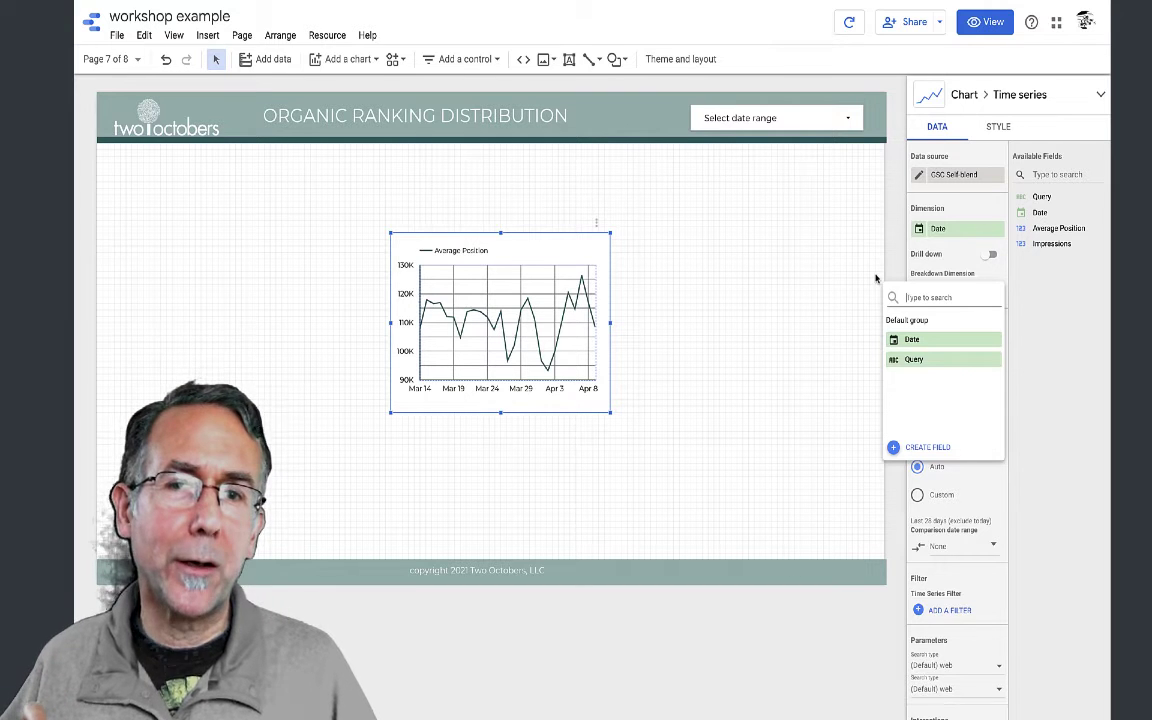
{"action": "left_click", "coordinate": [894, 450]}
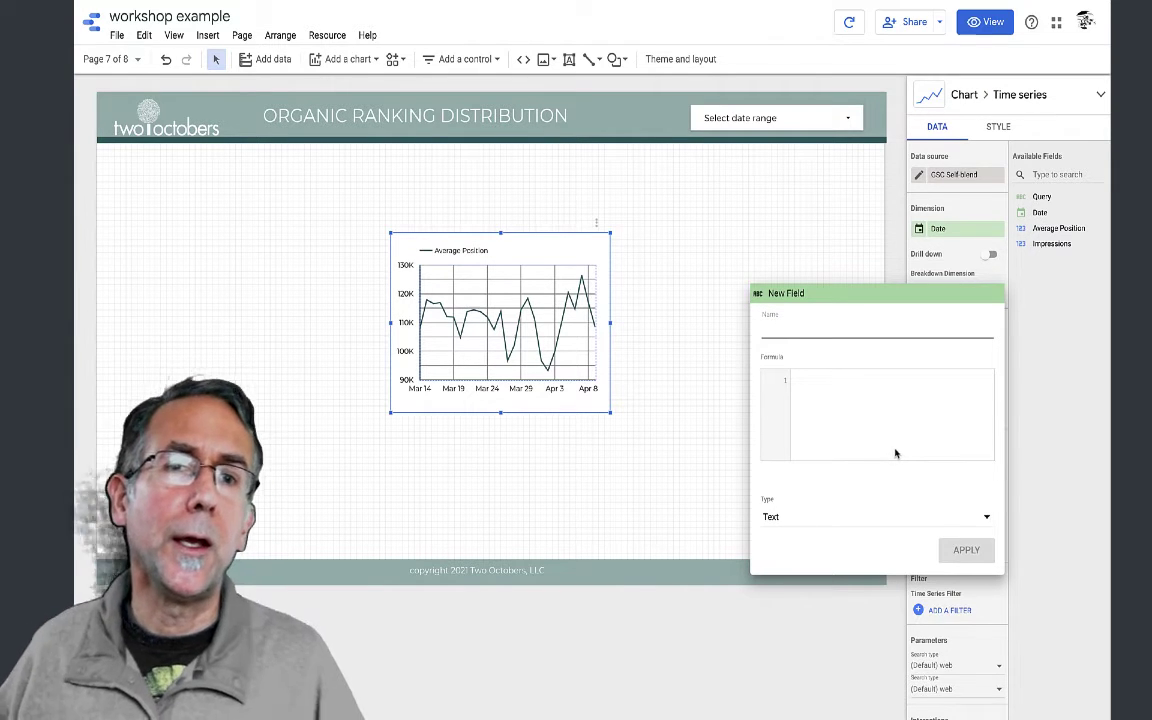
{"action": "type", "text": "P"}
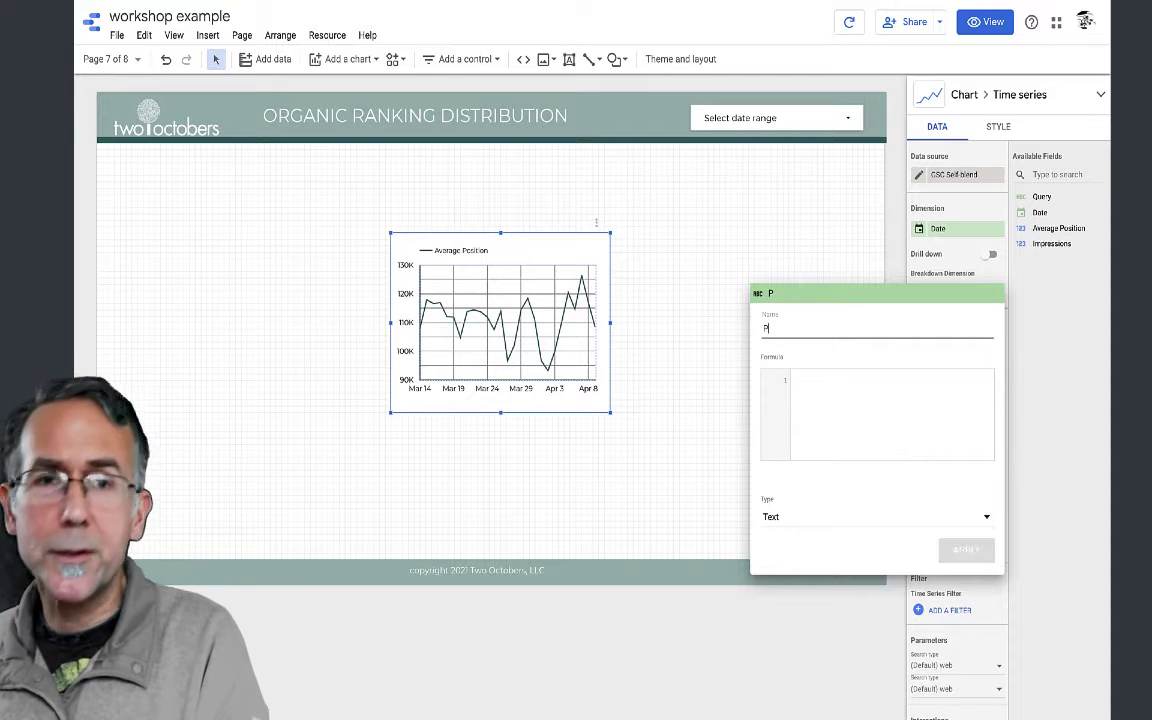
{"action": "type", "text": "osition"}
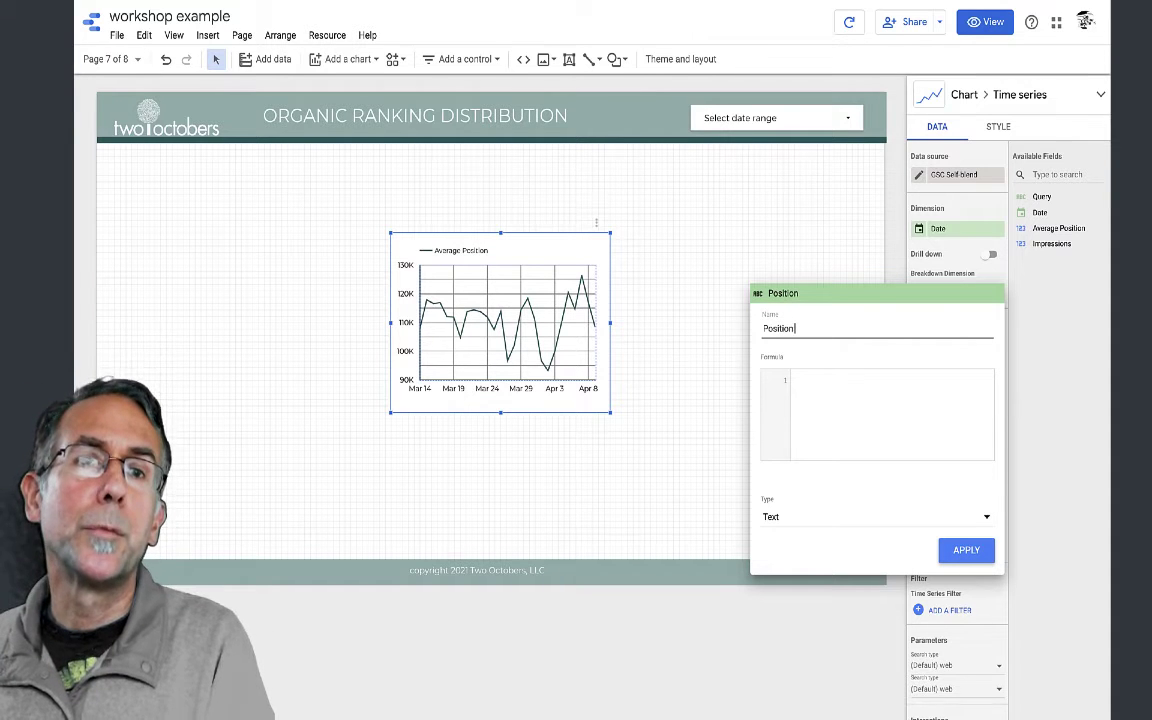
{"action": "type", "text": " Group"}
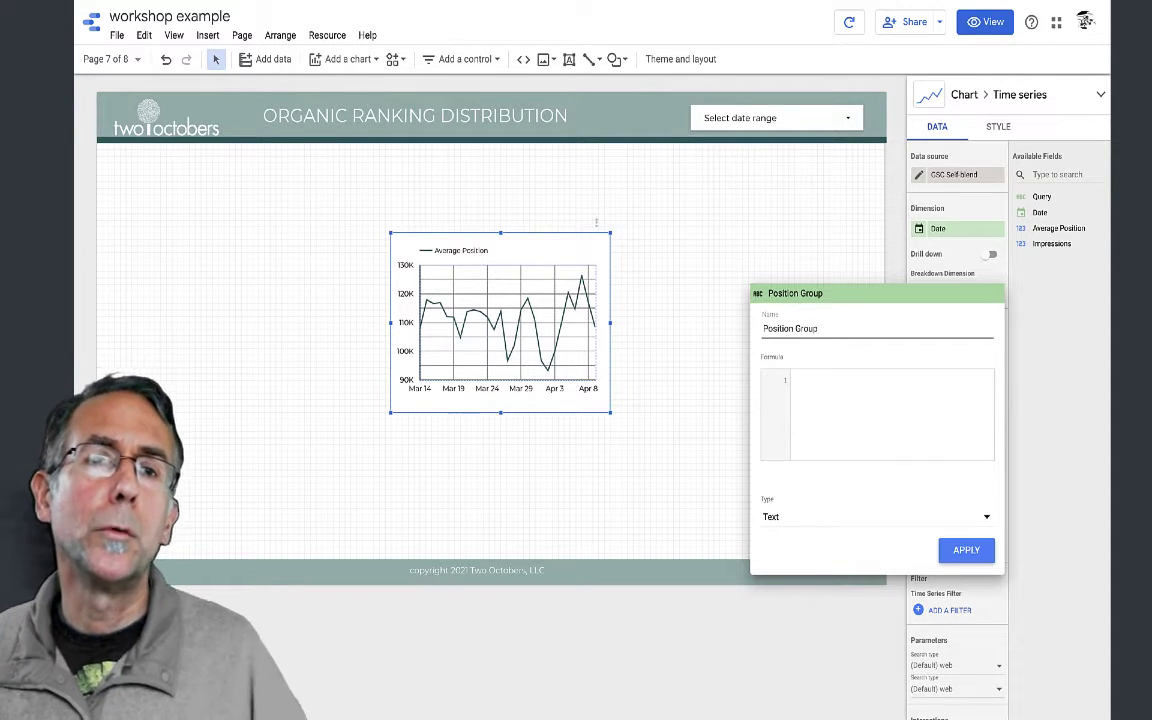
{"action": "left_click", "coordinate": [879, 437]}
{"action": "type", "text": "C"}
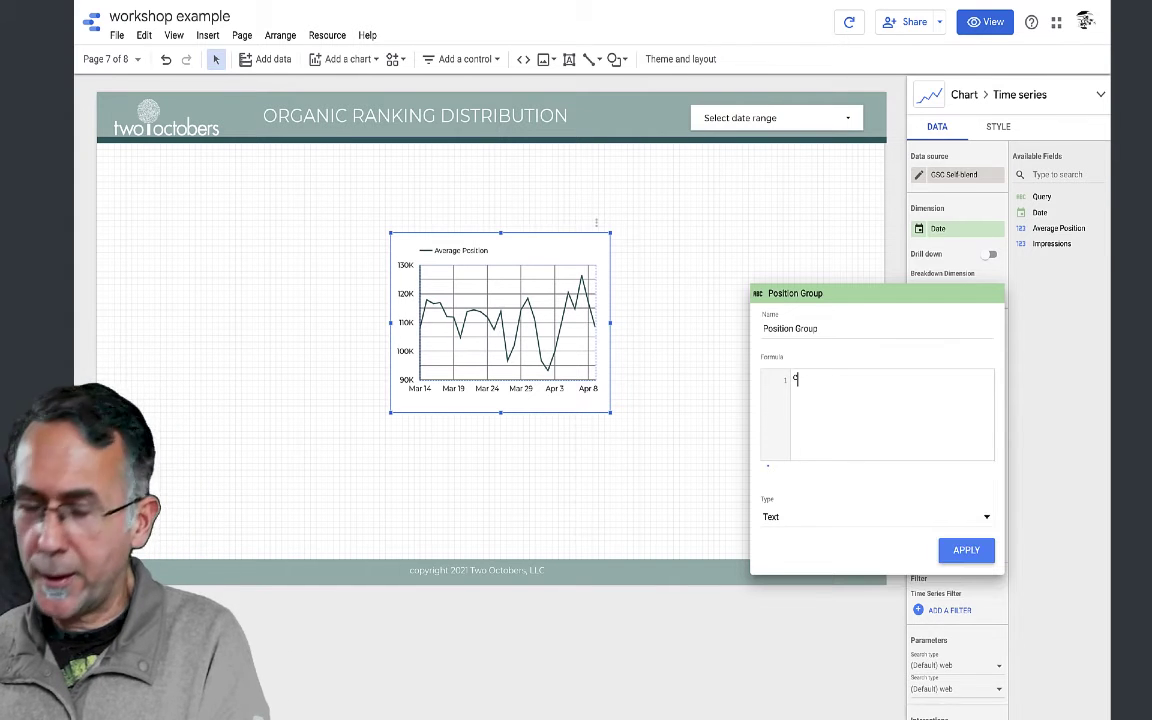
{"action": "type", "text": "ase"}
{"action": "key", "text": "Return"}
Step: Add the first clause: When Average Position > 0 And <= 5 Then "1-5"
{"action": "type", "text": "When "}
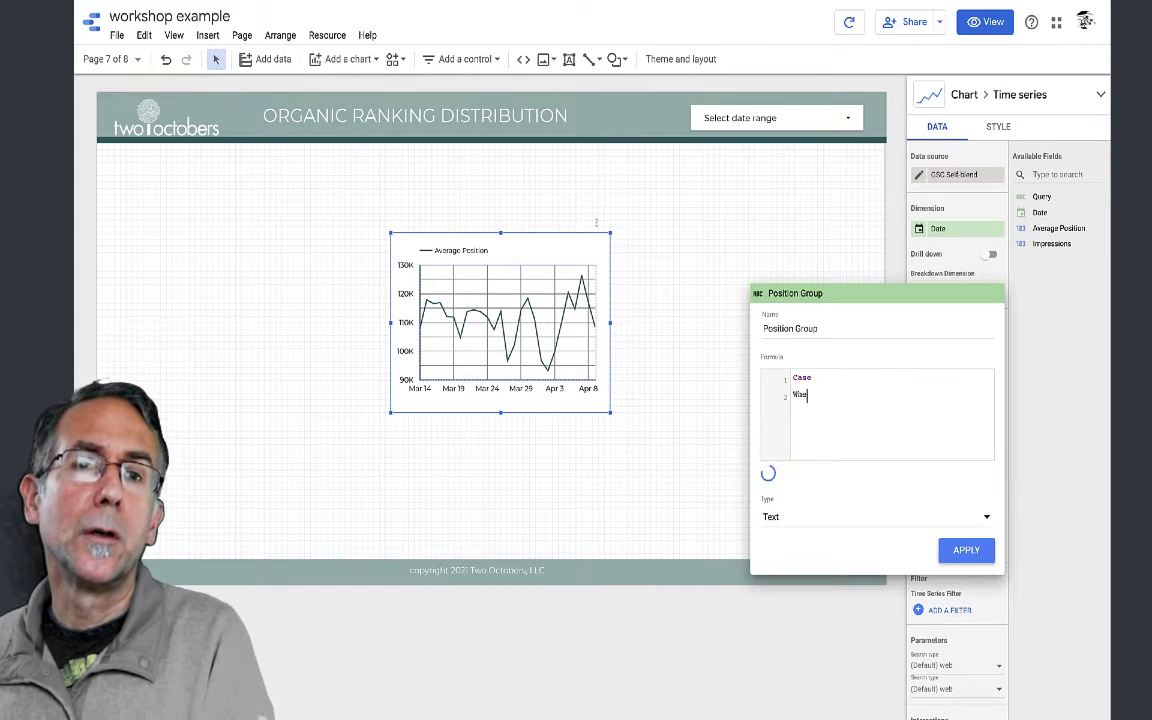
{"action": "type", "text": "Av"}
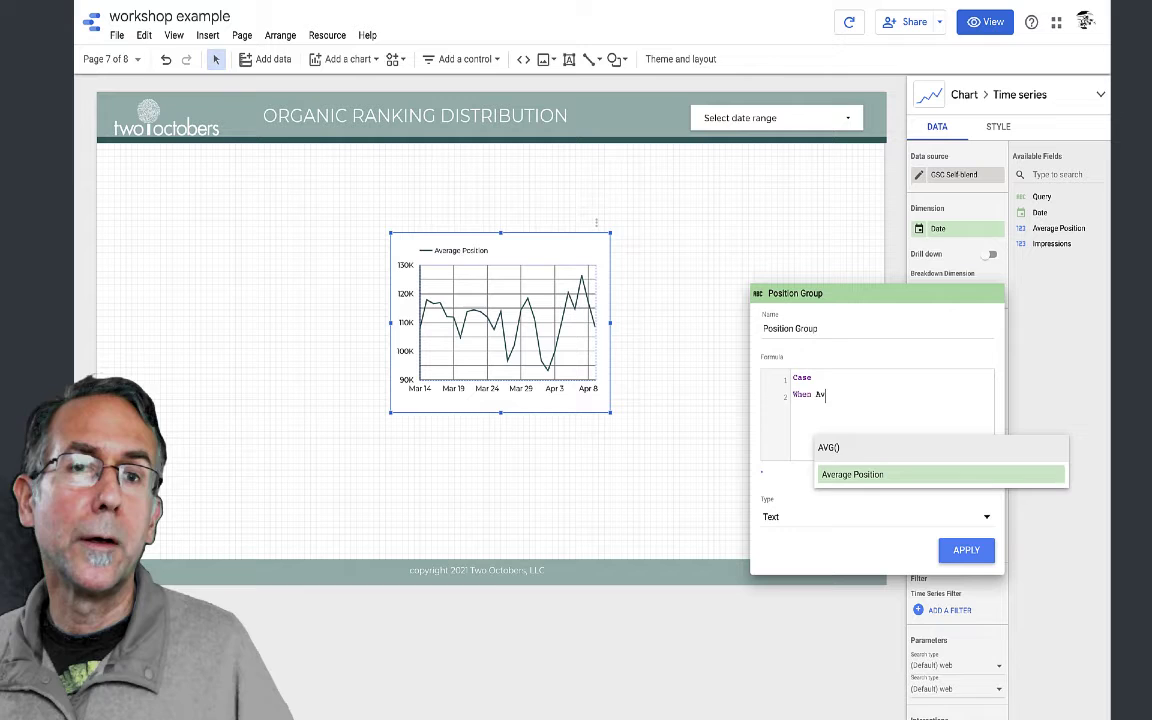
{"action": "left_click", "coordinate": [897, 478]}
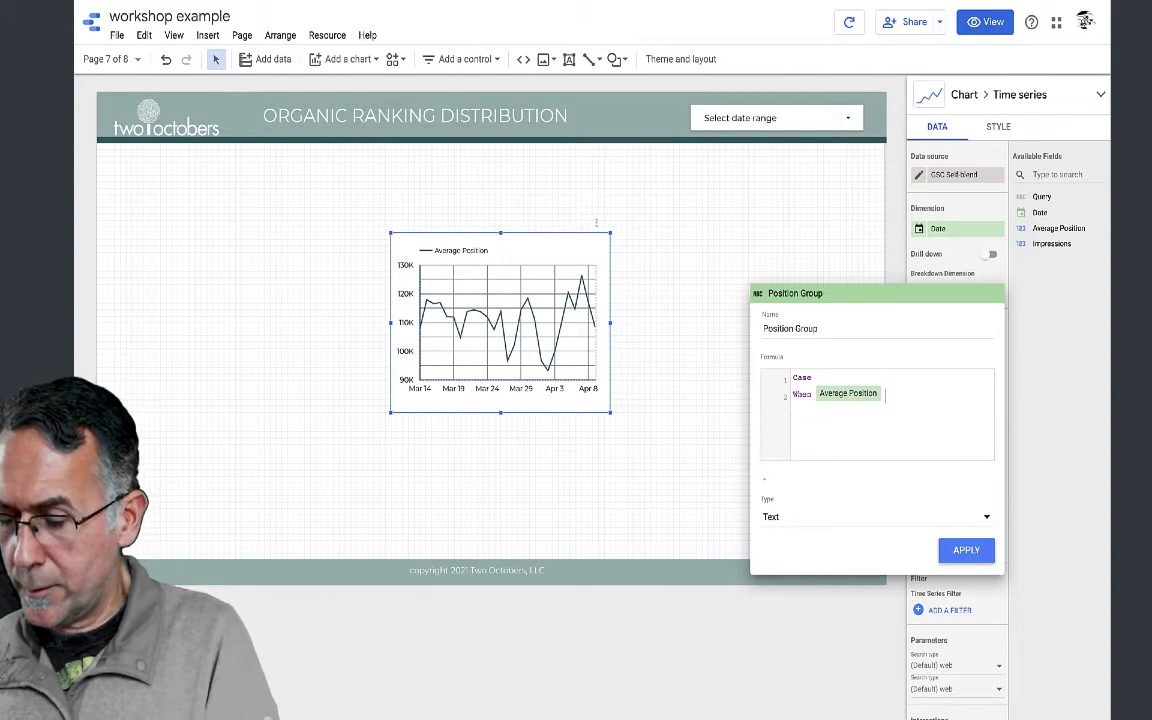
{"action": "type", "text": ">0"}
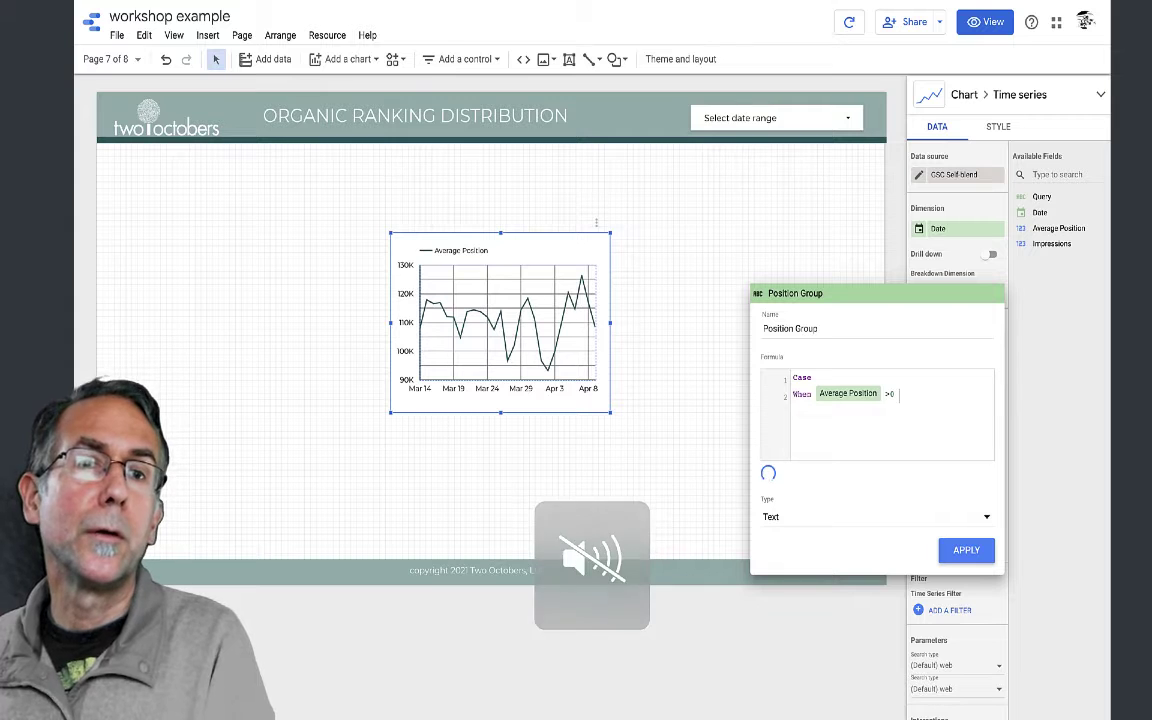
{"action": "key", "text": "BackSpace"}
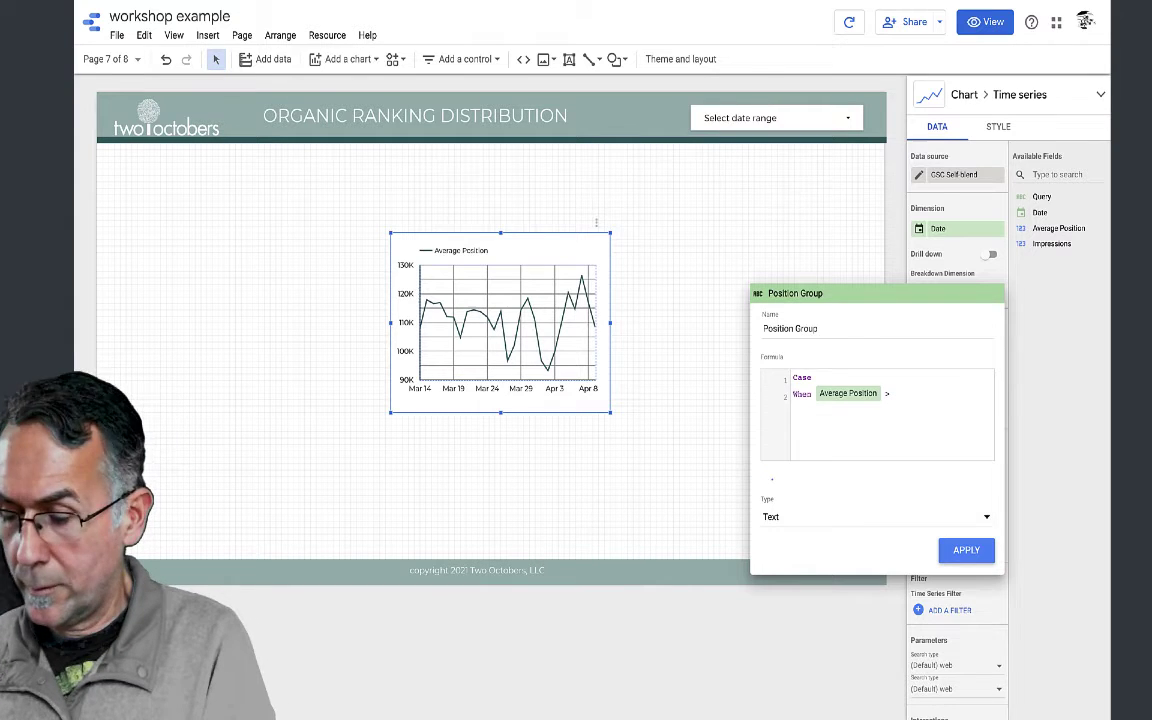
{"action": "type", "text": "0 And "}
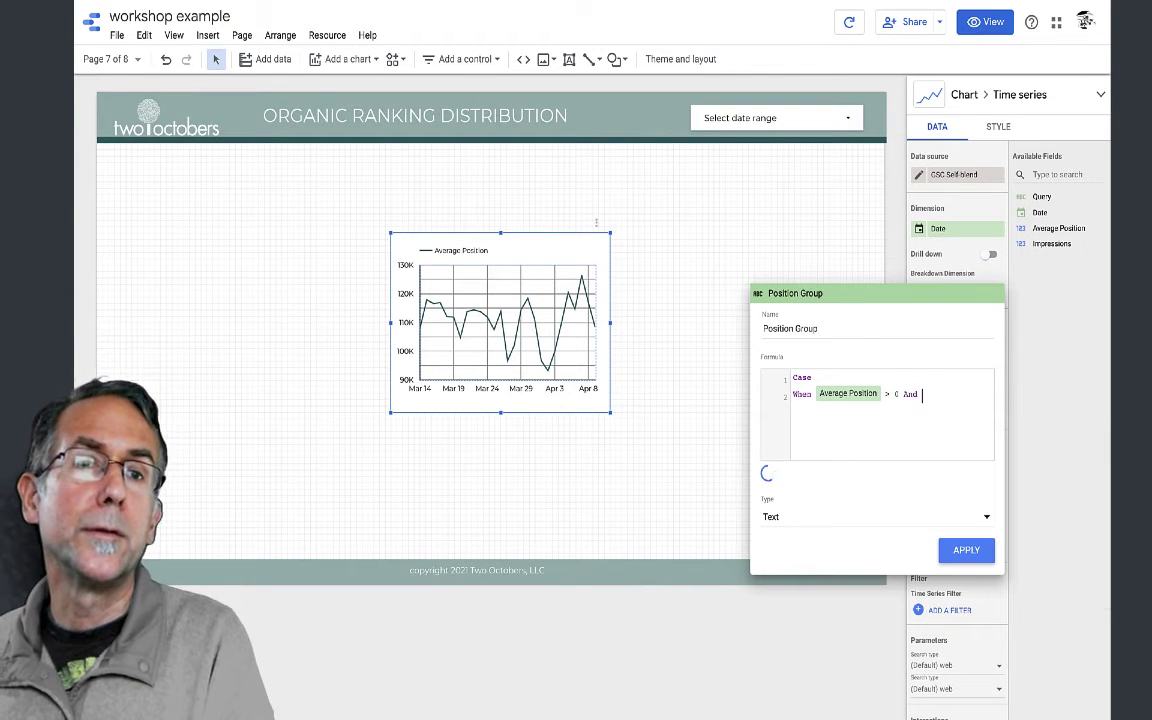
{"action": "type", "text": "Av"}
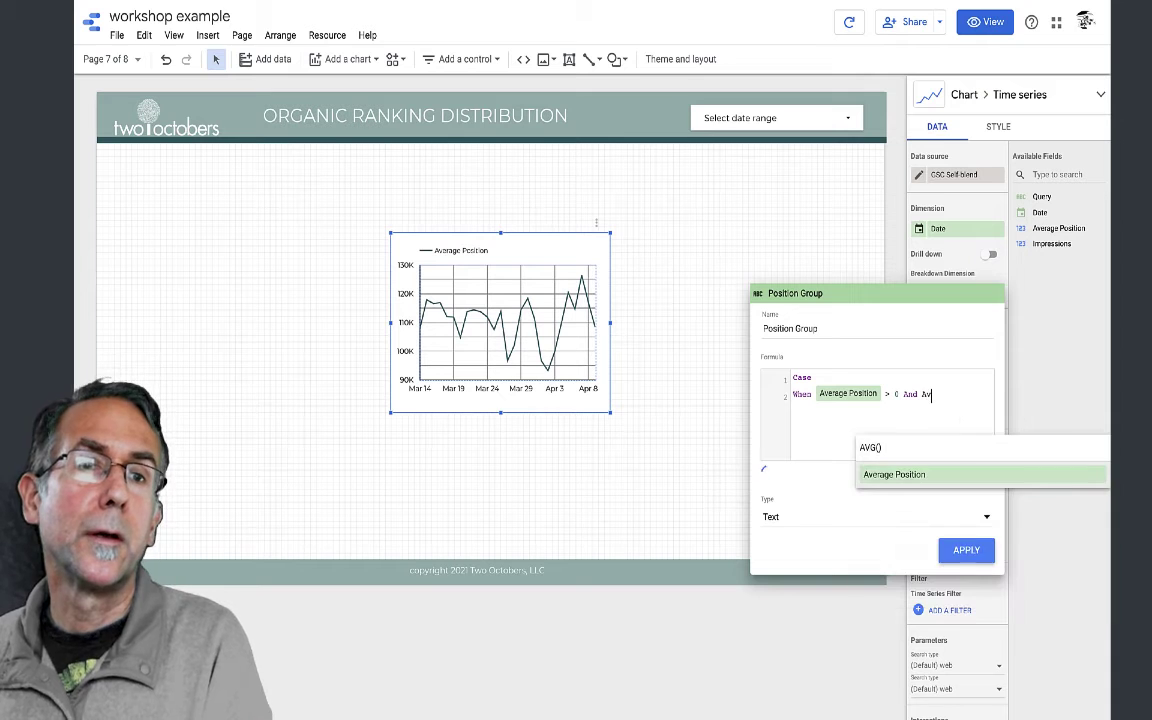
{"action": "left_click", "coordinate": [886, 473]}
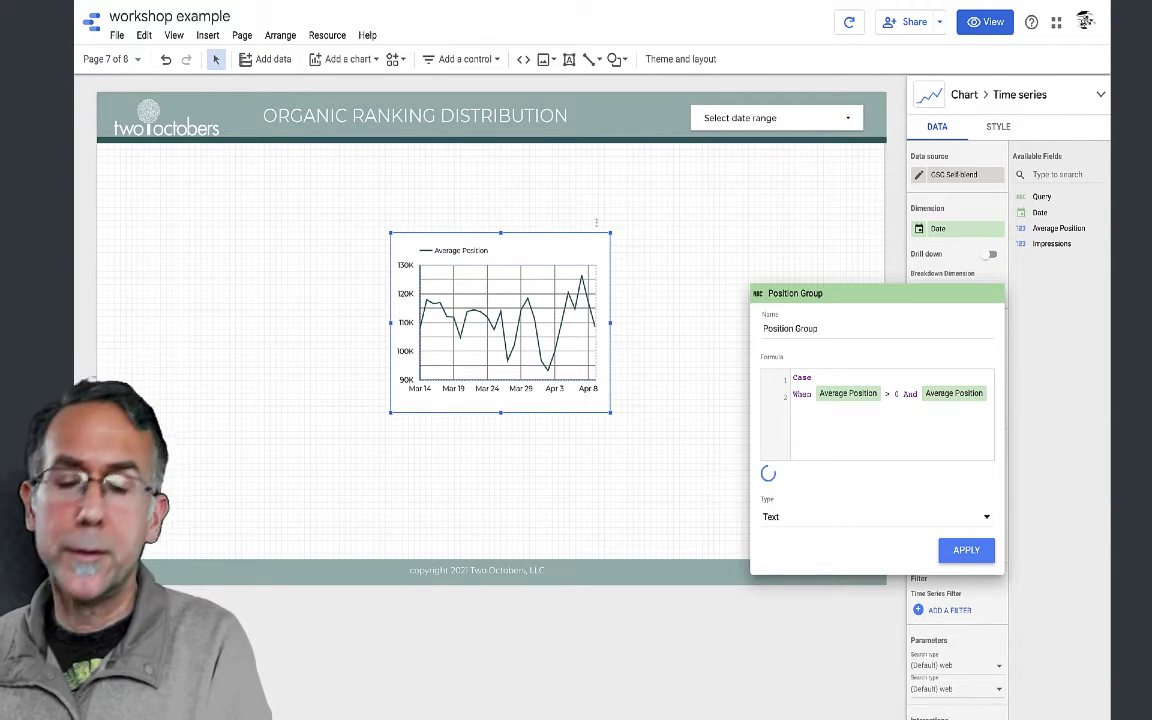
{"action": "type", "text": "<= "}
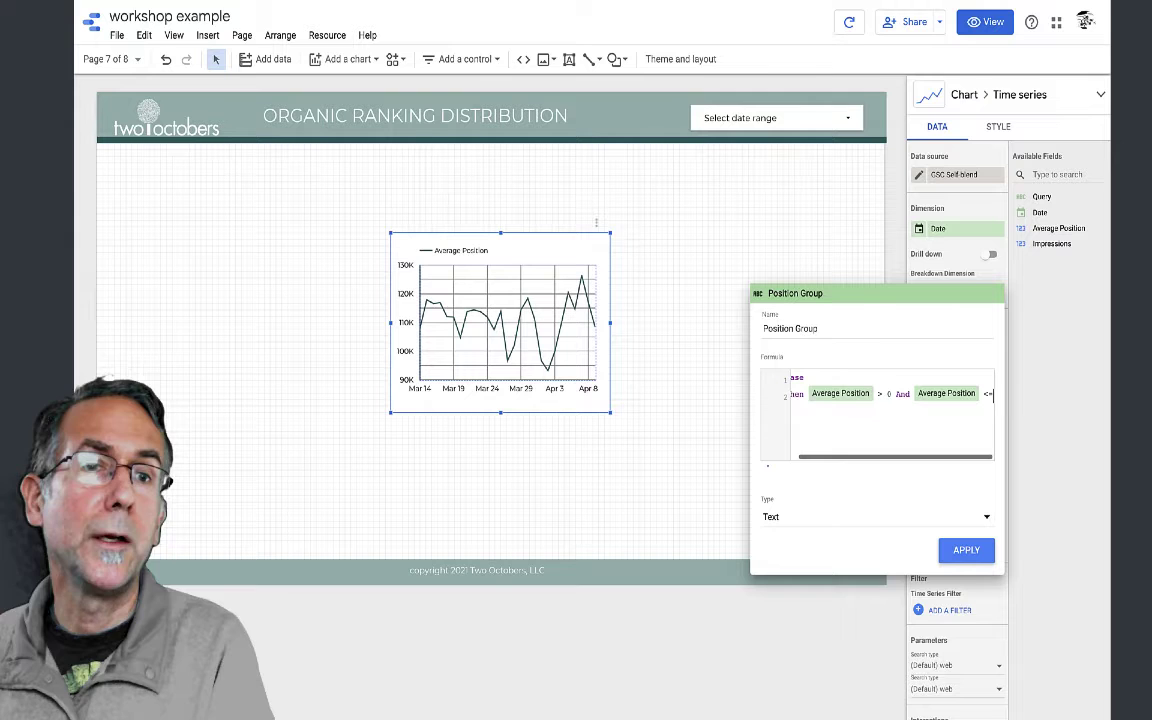
{"action": "type", "text": "5 then "}
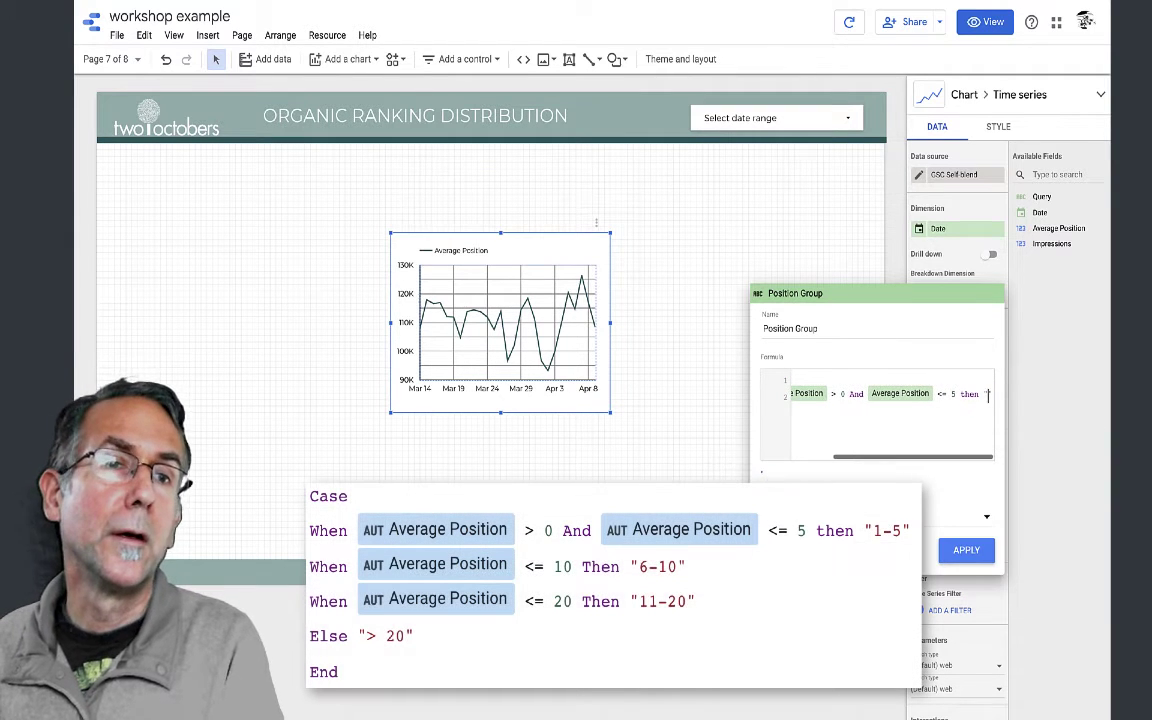
{"action": "type", "text": "\"1-5\""}
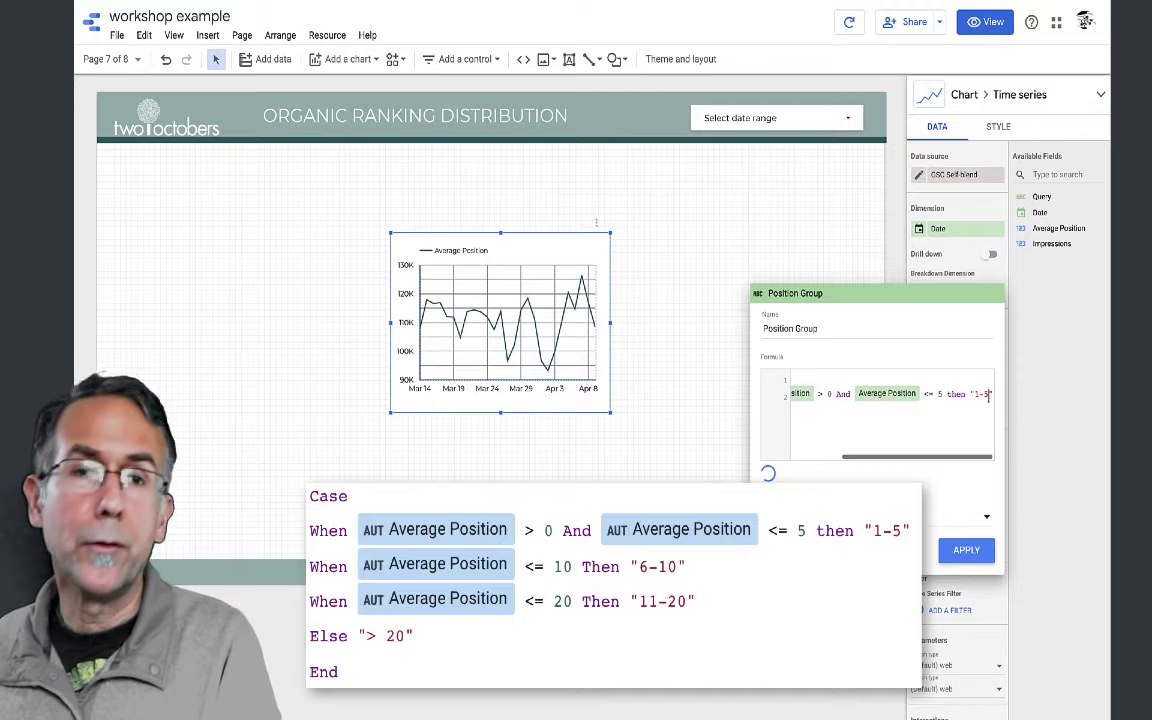
{"action": "key", "text": "Return"}
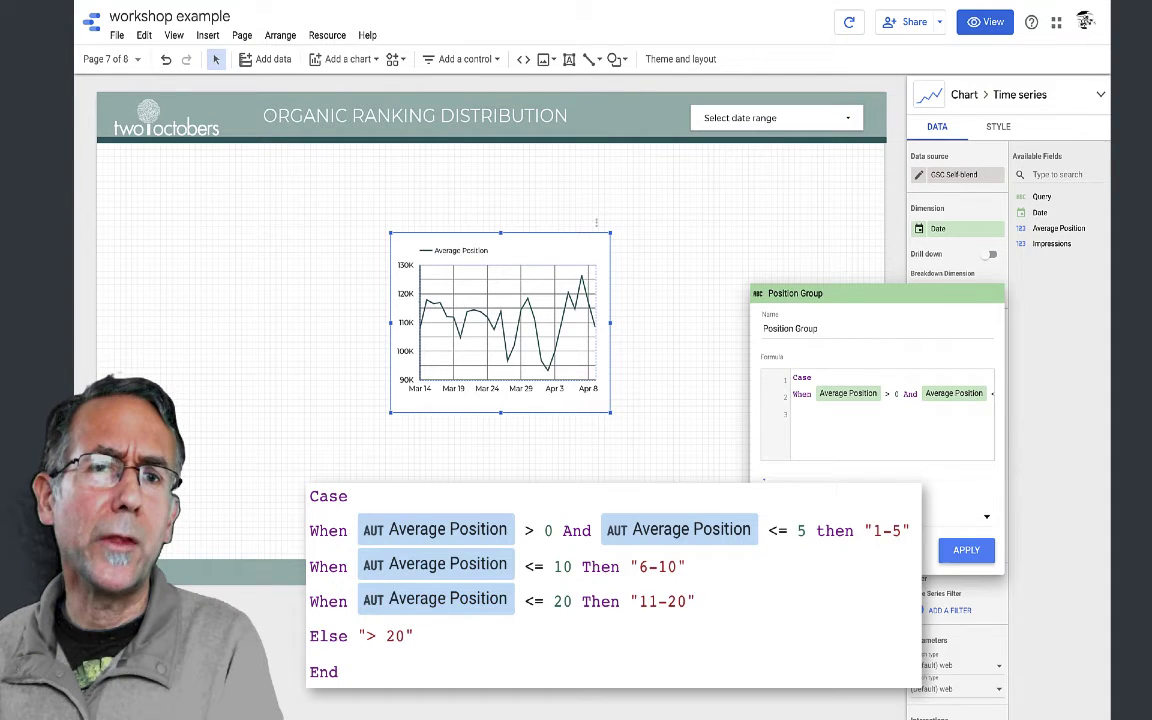
Step: Add clauses for Average Position <= 10 Then "5-10" and <= 20 Then "11-20"
{"action": "type", "text": "When "}
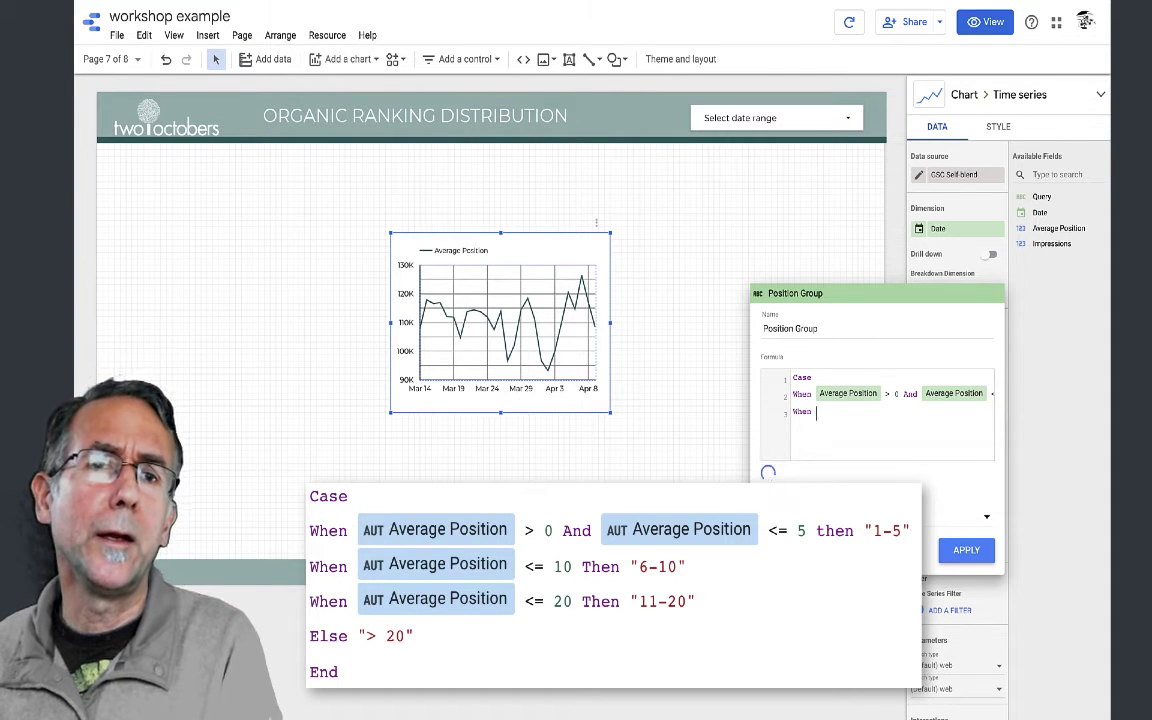
{"action": "type", "text": "Aver"}
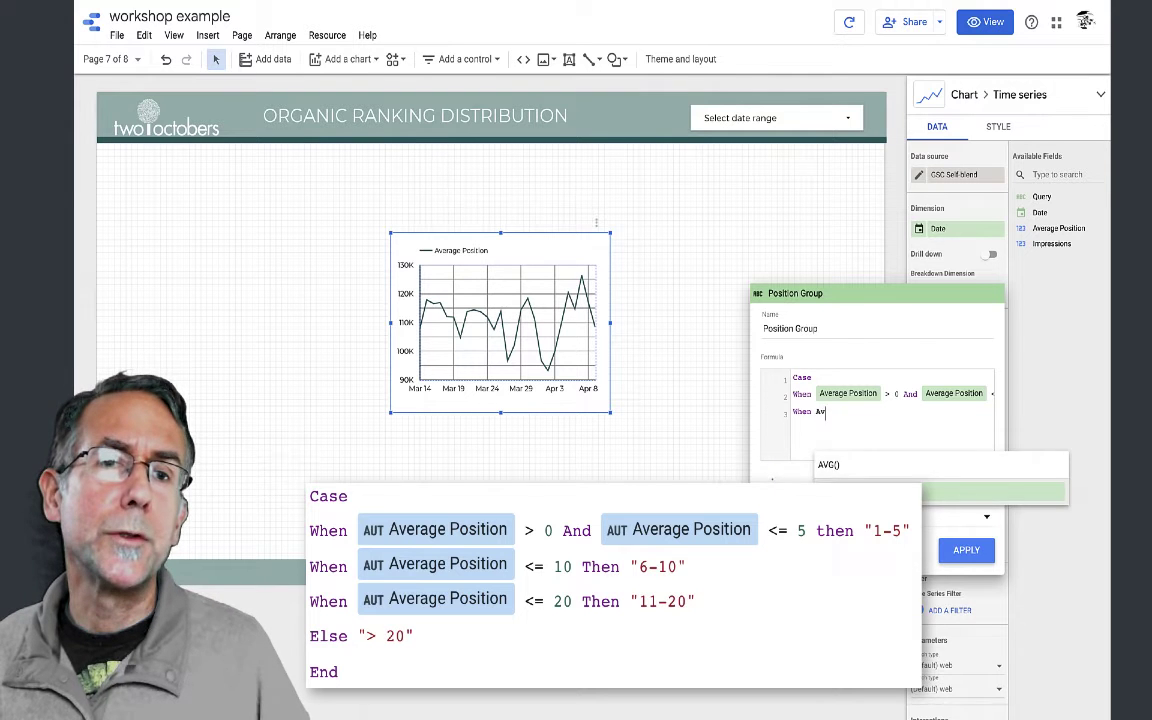
{"action": "key", "text": "Return"}
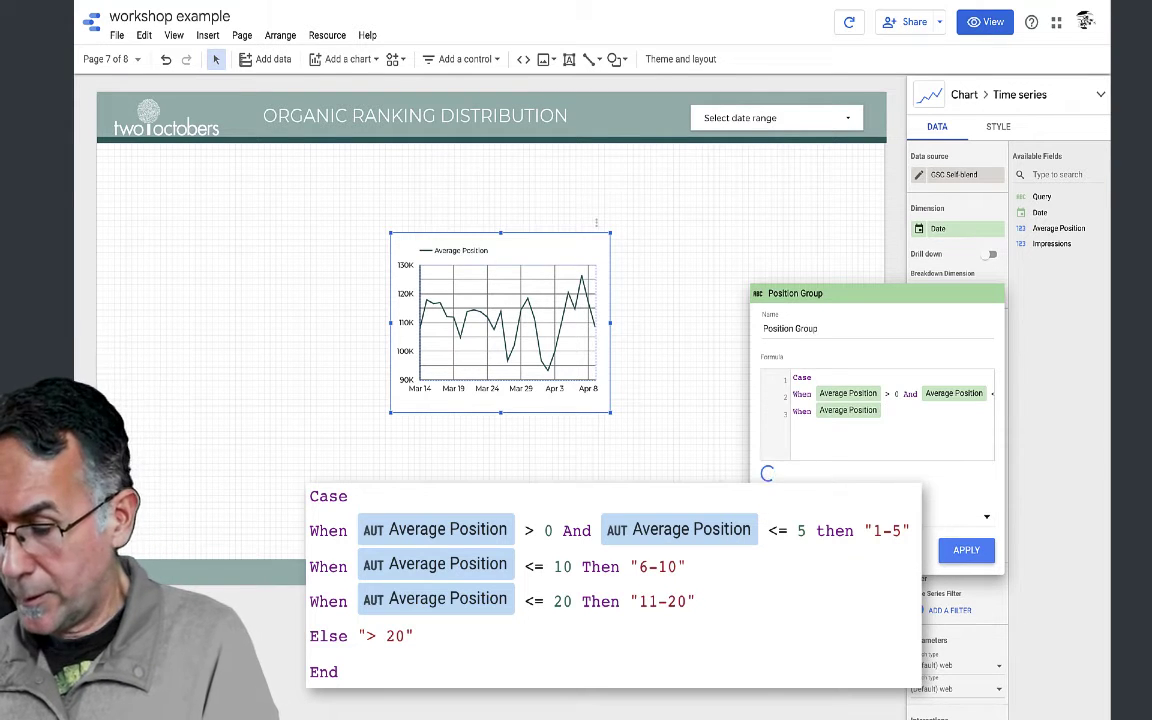
{"action": "type", "text": "<="}
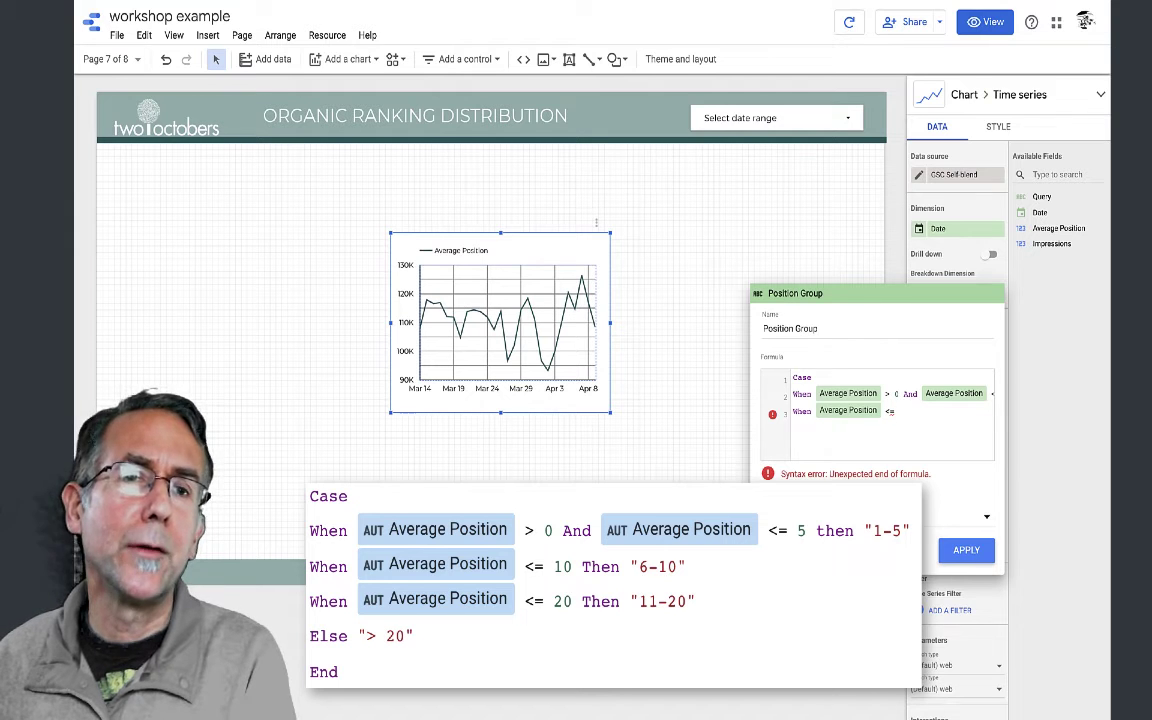
{"action": "type", "text": "10"}
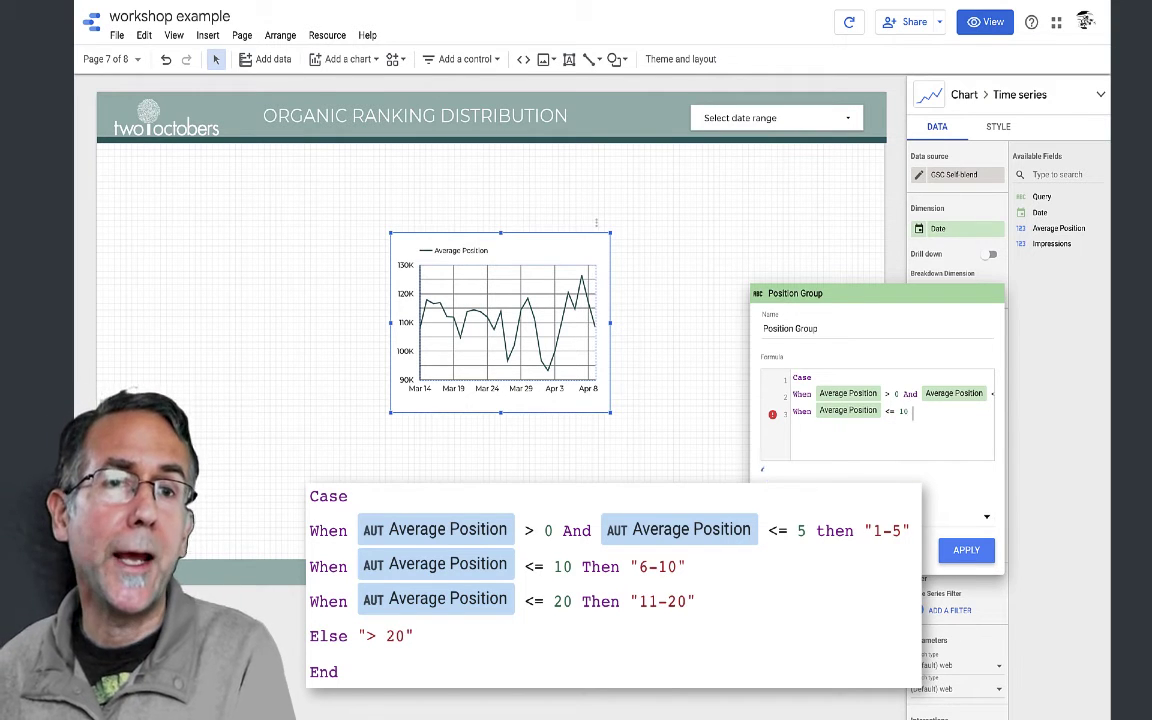
{"action": "type", "text": " Then "}
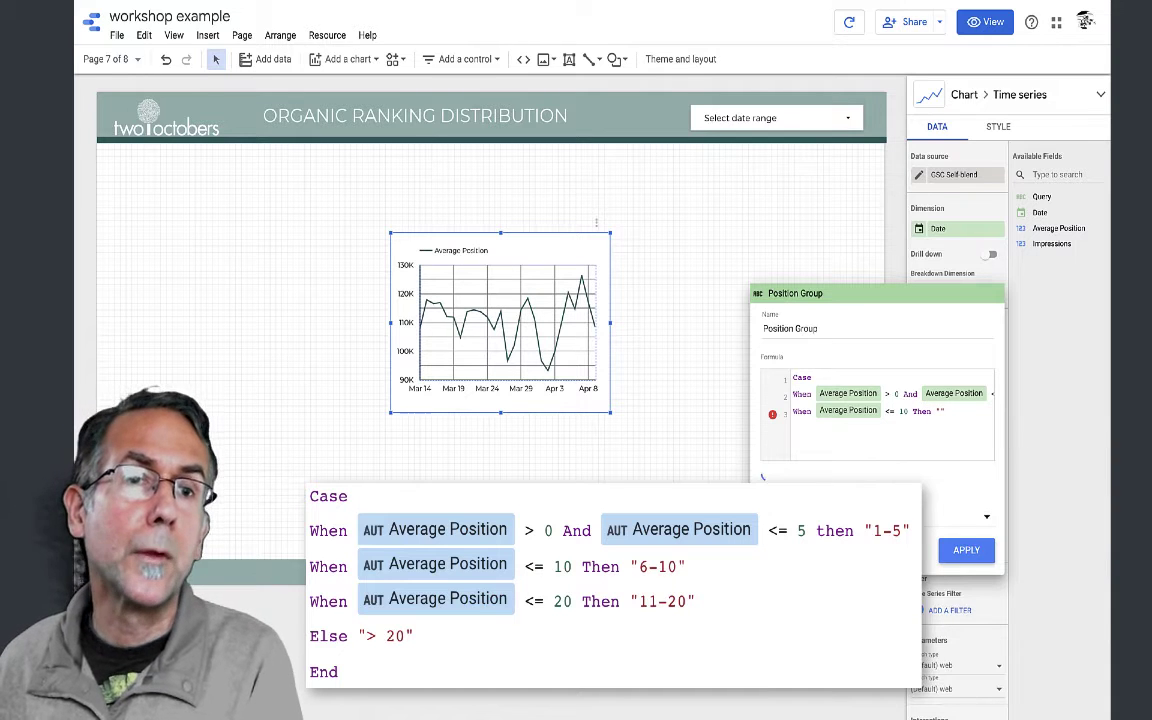
{"action": "type", "text": "\"5-10"}
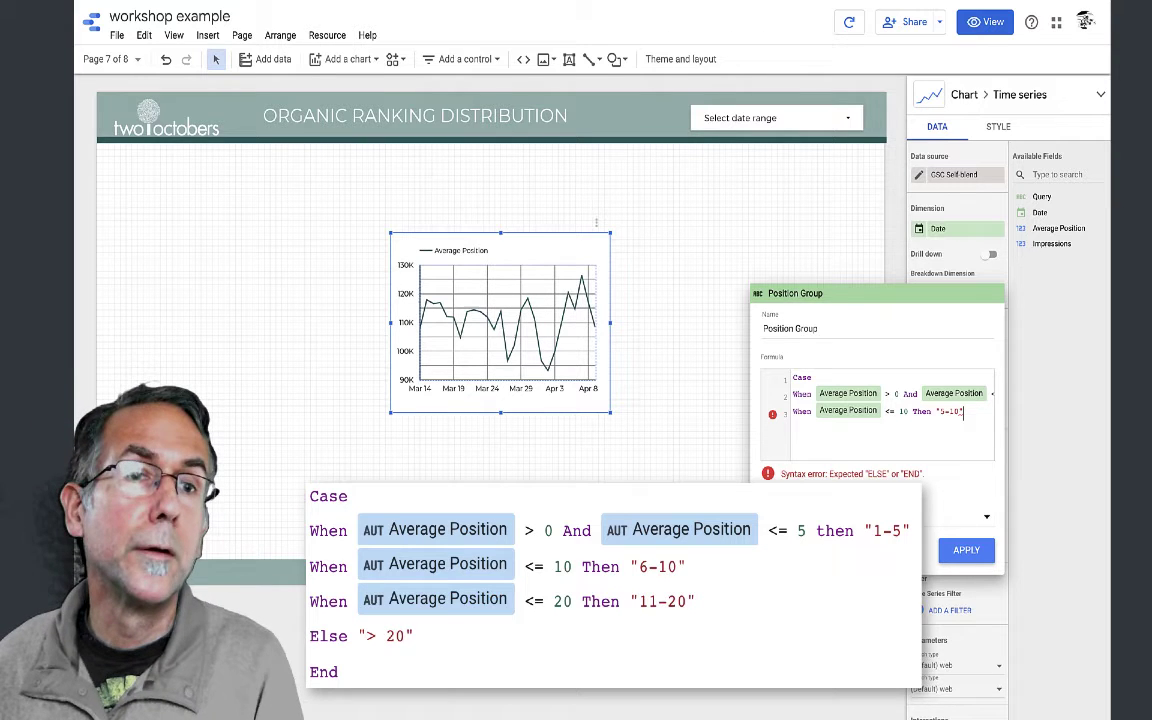
{"action": "key", "text": "Return"}
{"action": "type", "text": "W"}
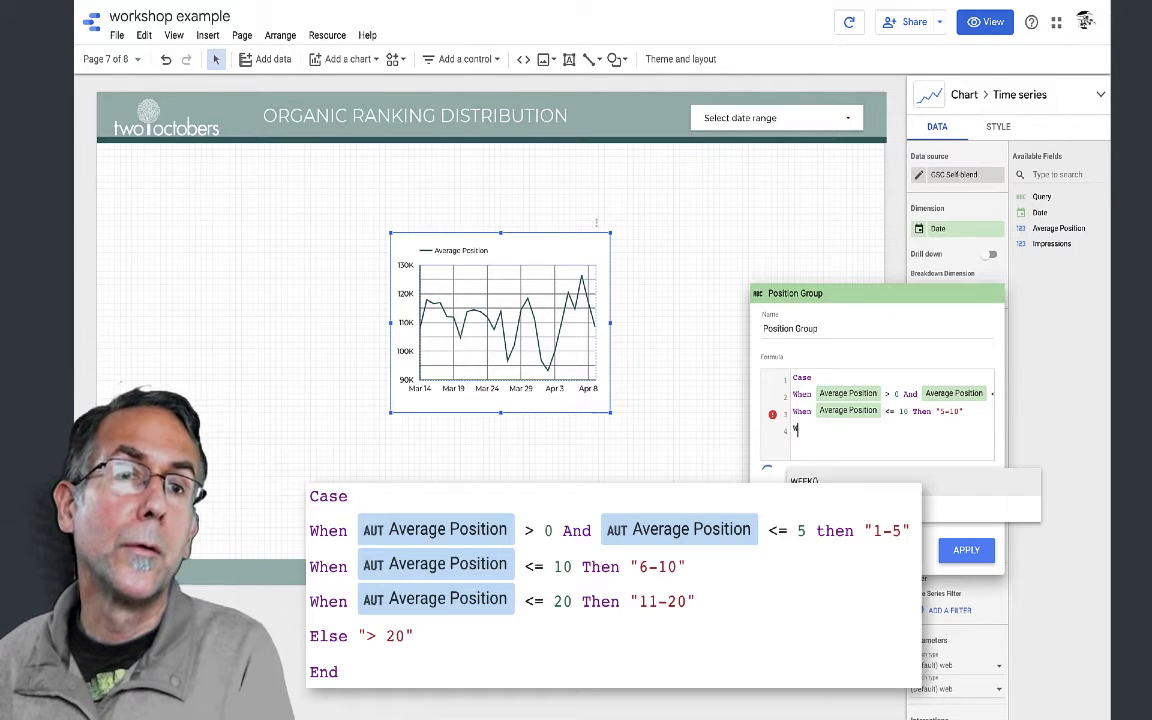
{"action": "type", "text": "hen Av"}
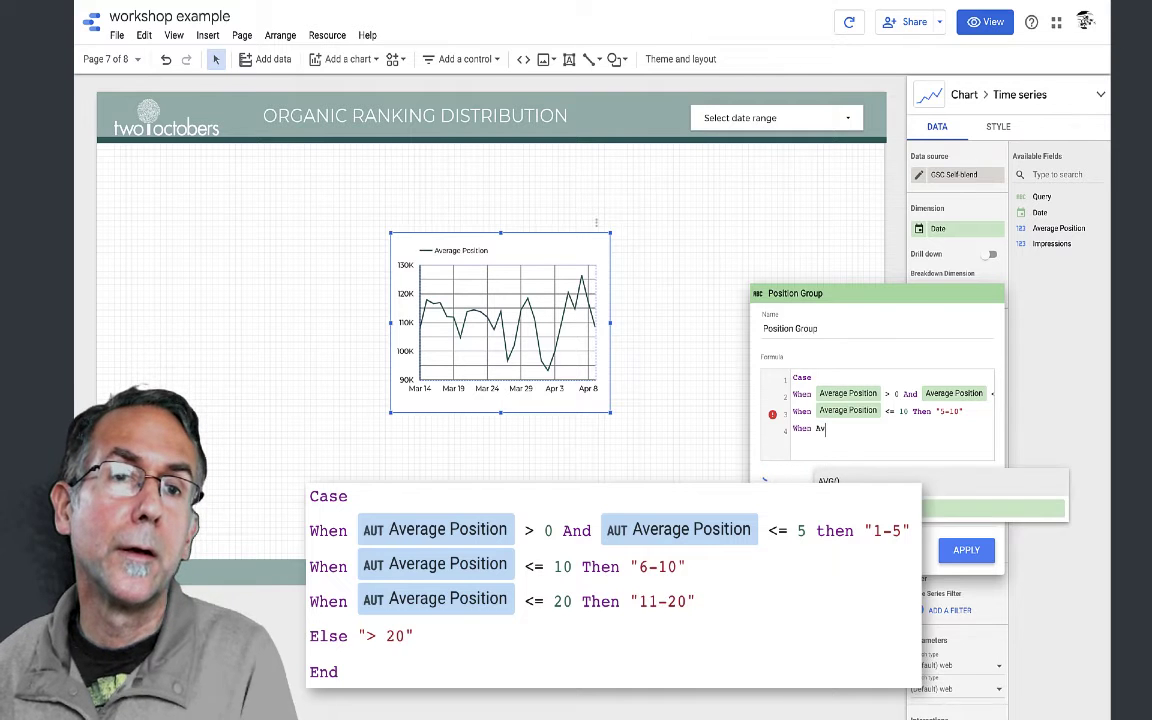
{"action": "key", "text": "Return"}
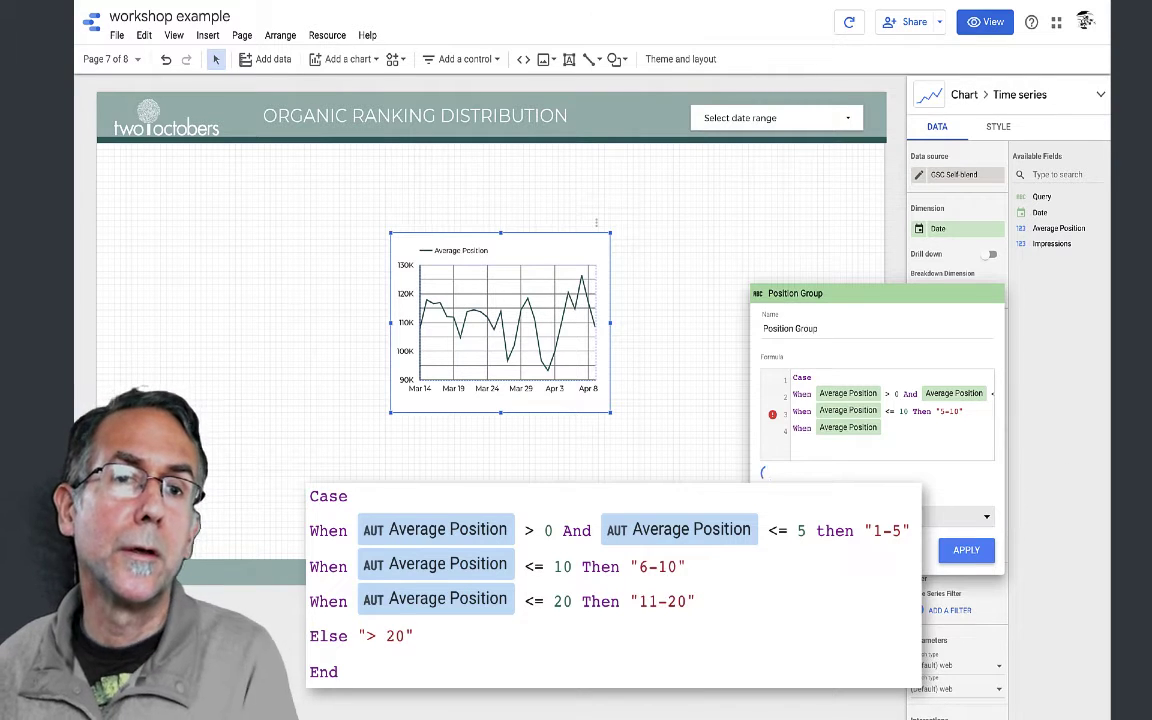
{"action": "type", "text": "<= "}
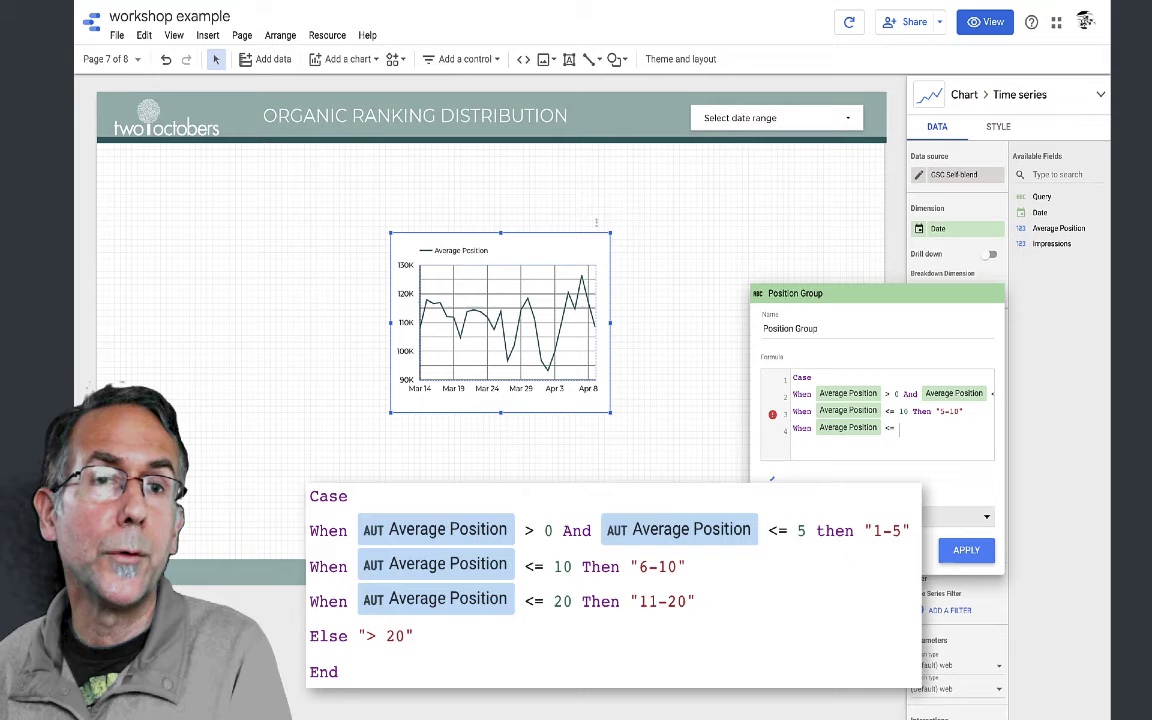
{"action": "type", "text": "20 Then "}
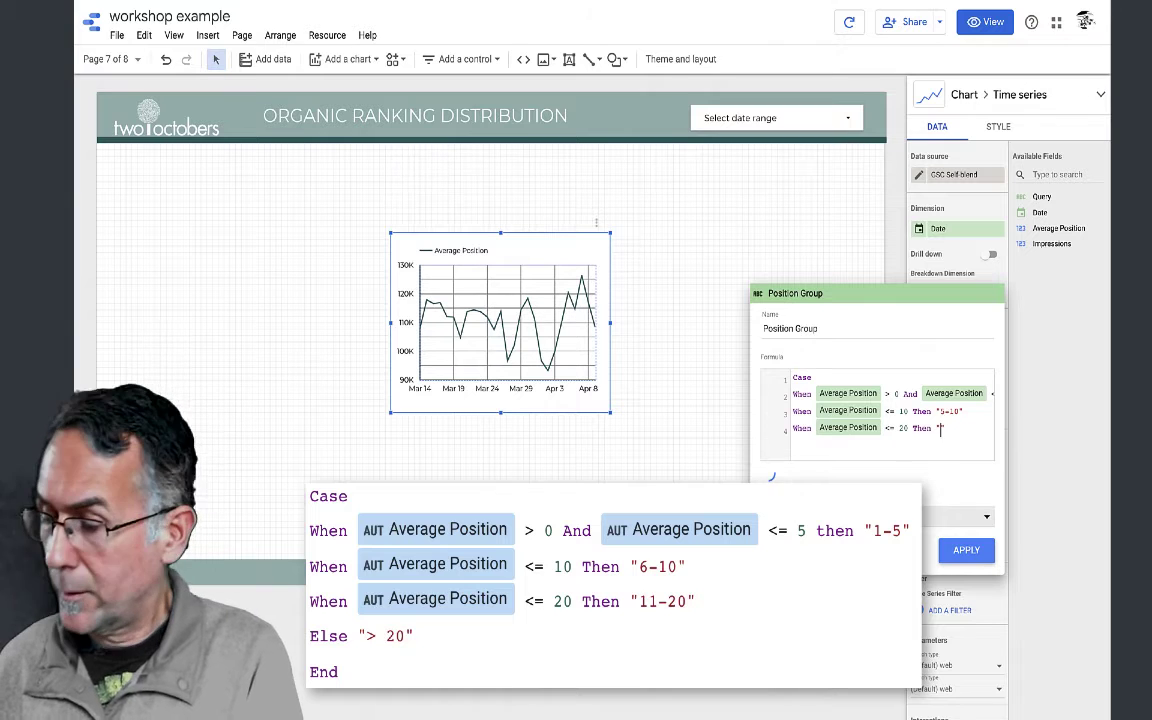
{"action": "type", "text": "\"11"}
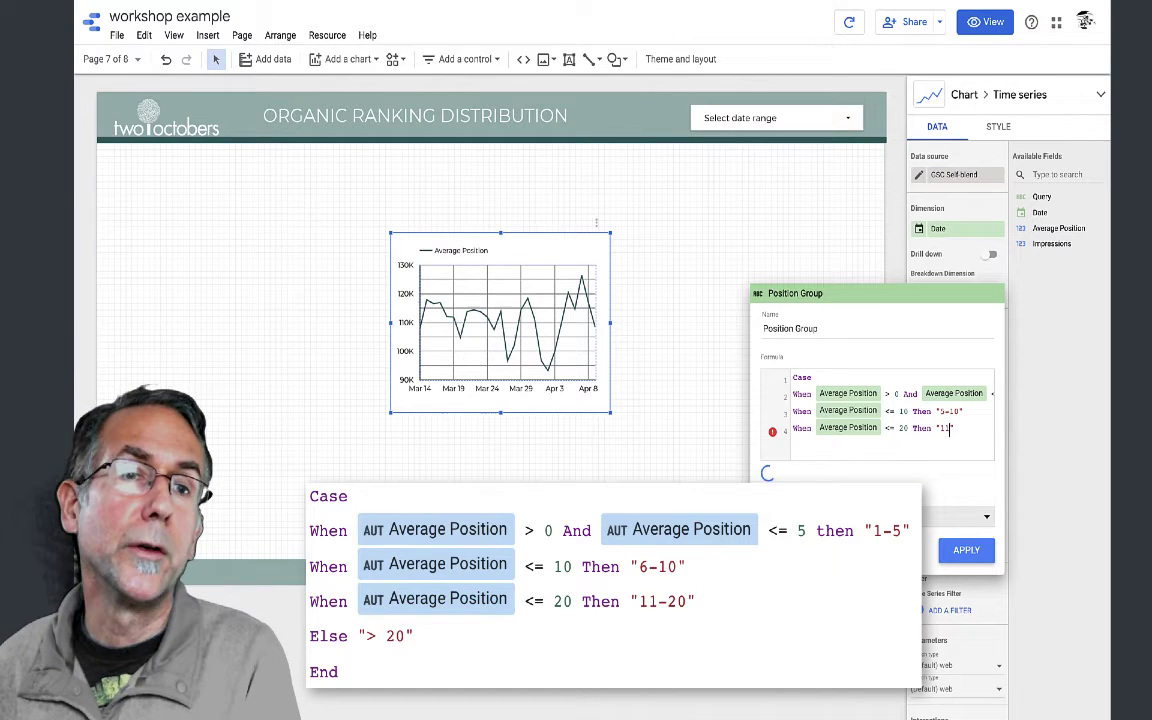
{"action": "type", "text": "-20\""}
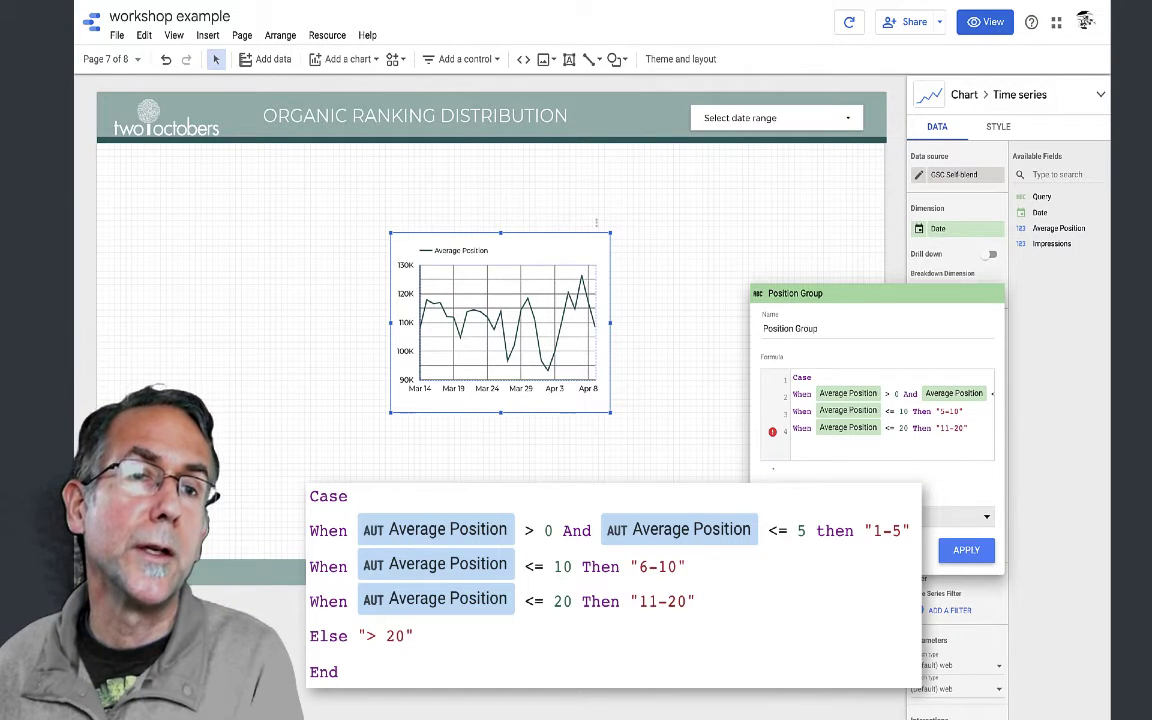
{"action": "key", "text": "Return"}
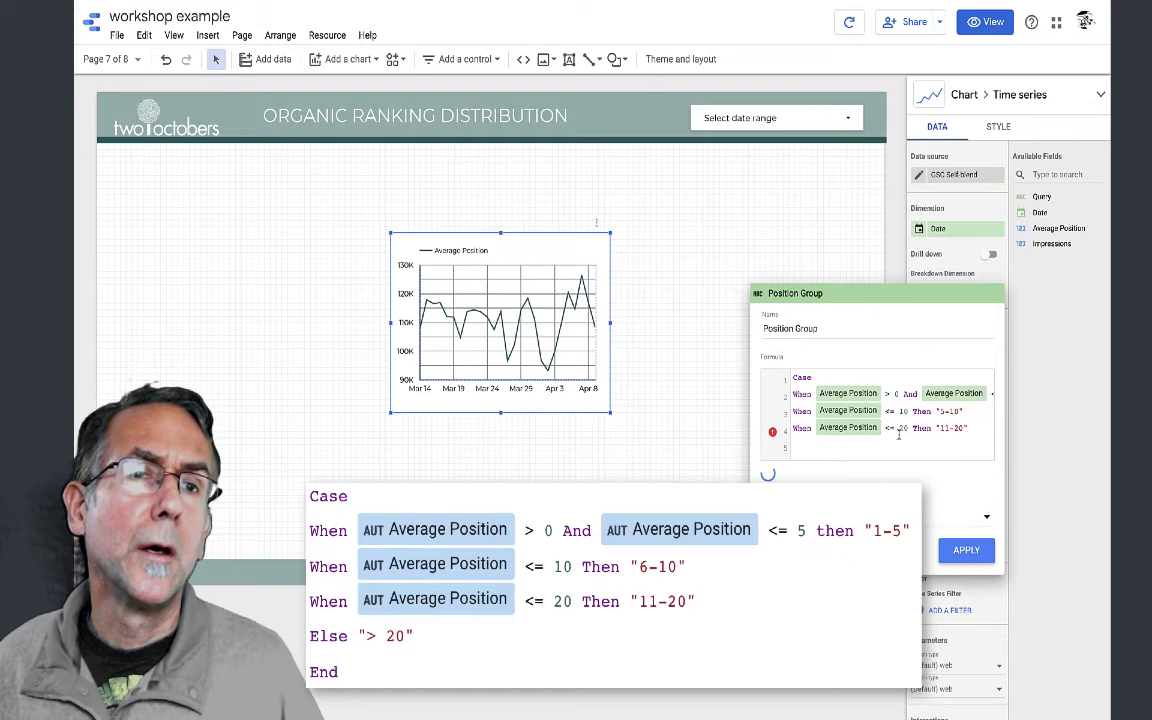
Step: Correct "5-10" to "6-10", finish with Else "> 20" and End, and apply the formula
{"action": "left_click", "coordinate": [950, 411]}
{"action": "key", "text": "BackSpace"}
{"action": "type", "text": "6"}
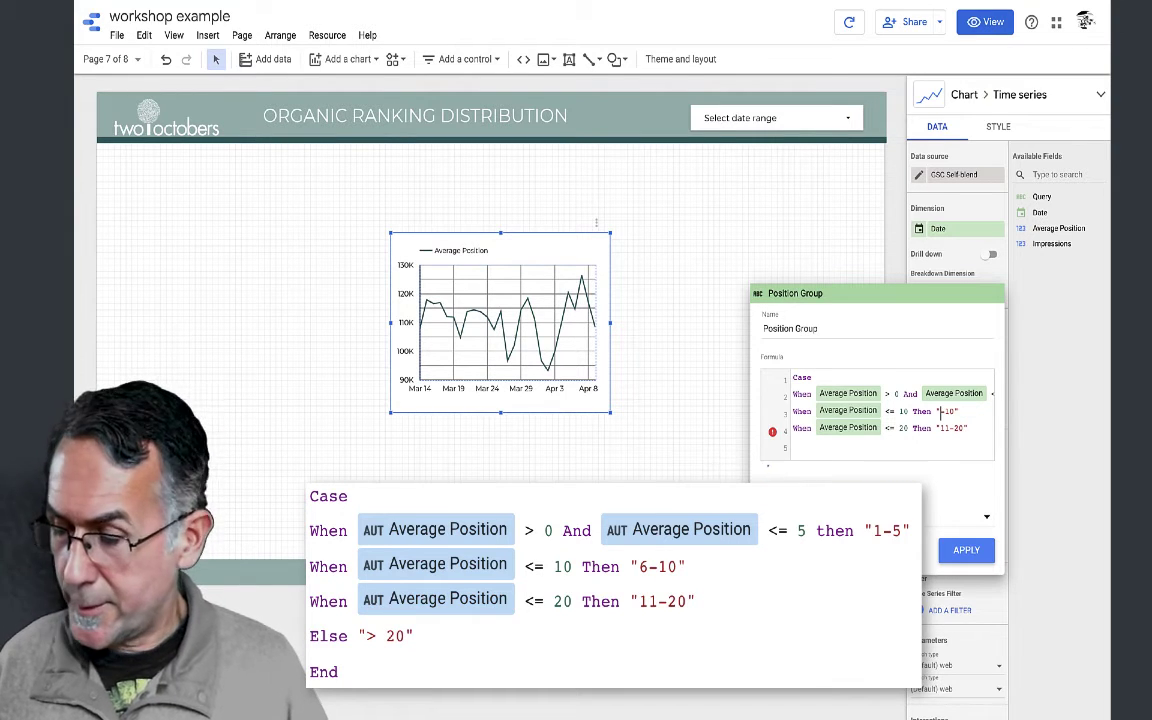
{"action": "left_click", "coordinate": [840, 443]}
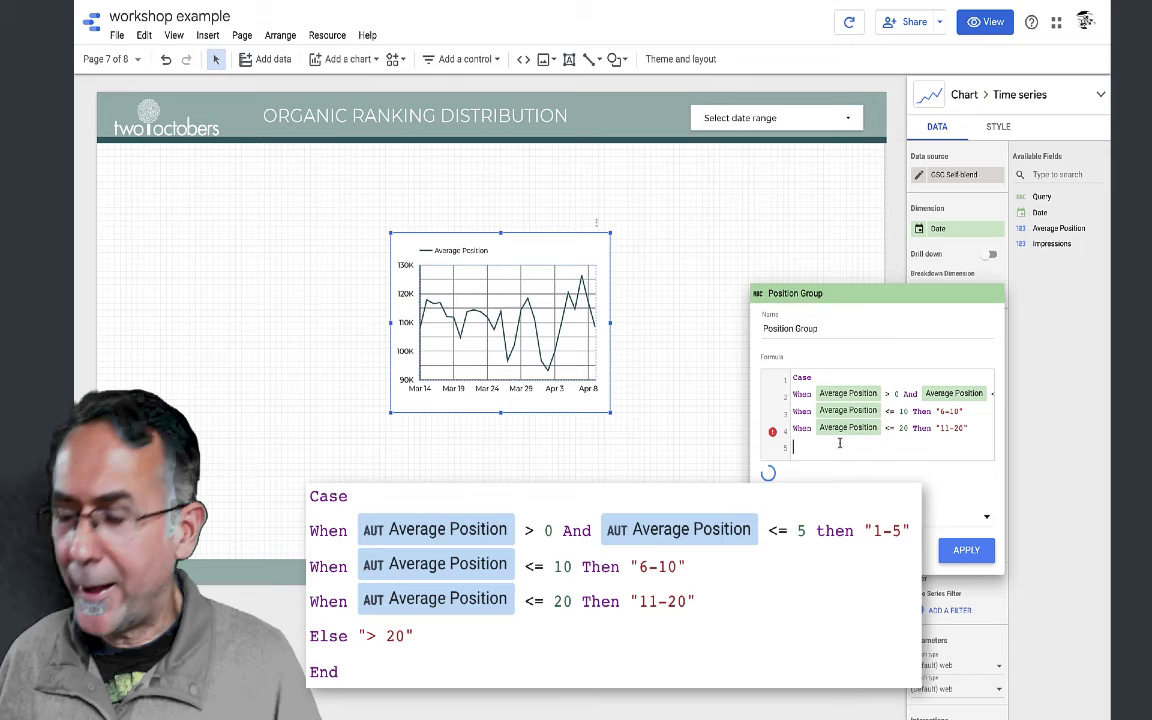
{"action": "type", "text": "Else "}
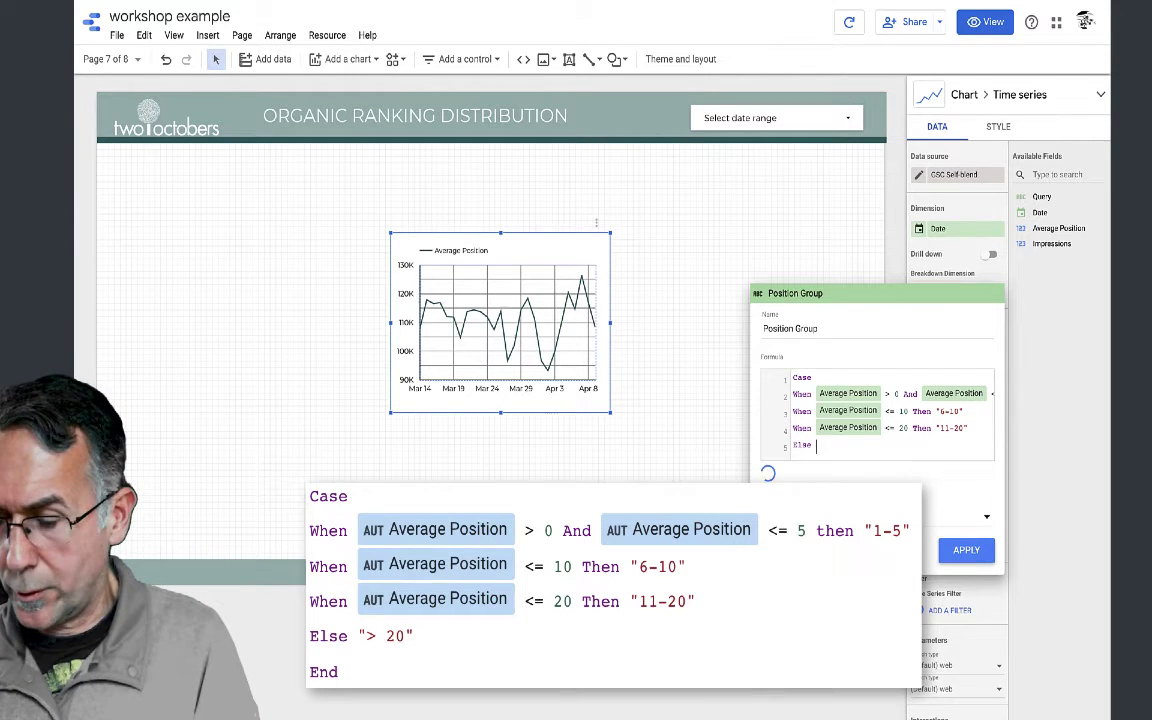
{"action": "type", "text": "\">\""}
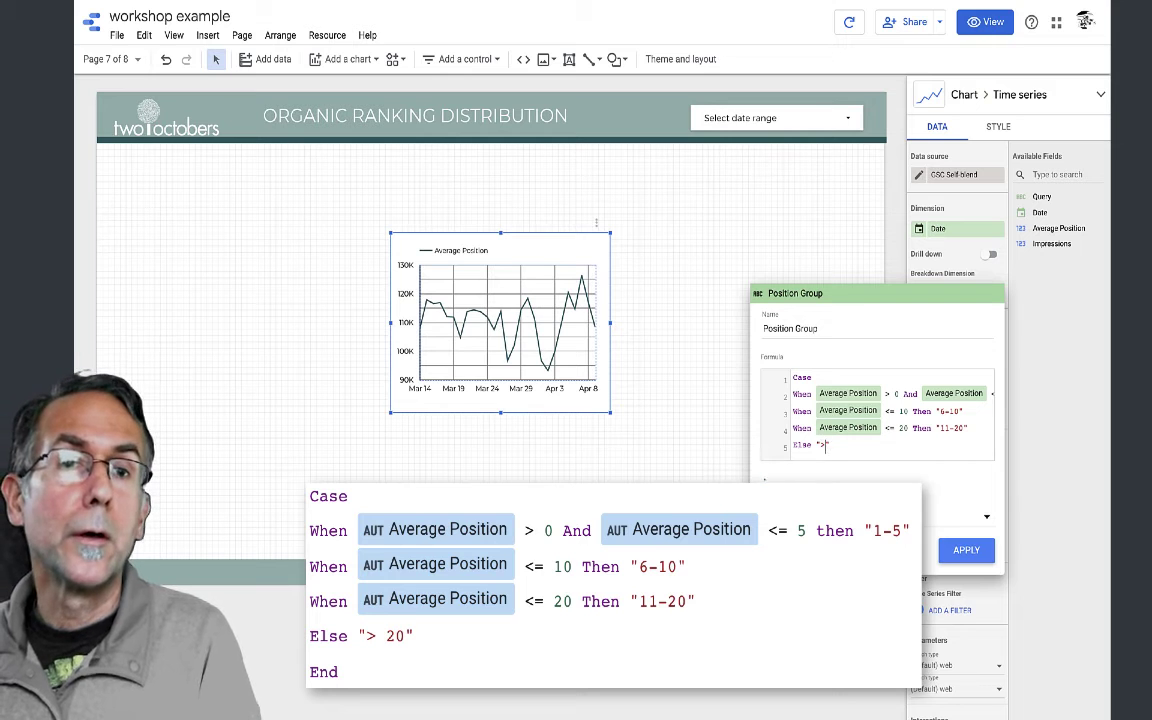
{"action": "type", "text": "> 20"}
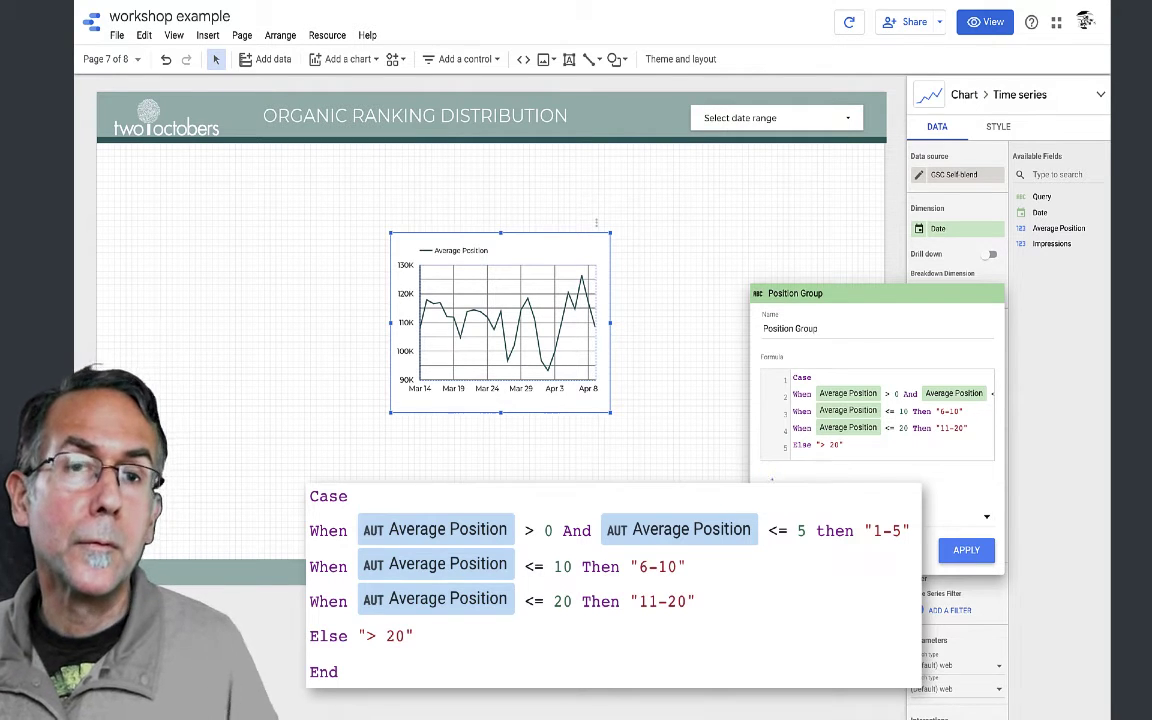
{"action": "key", "text": "Return"}
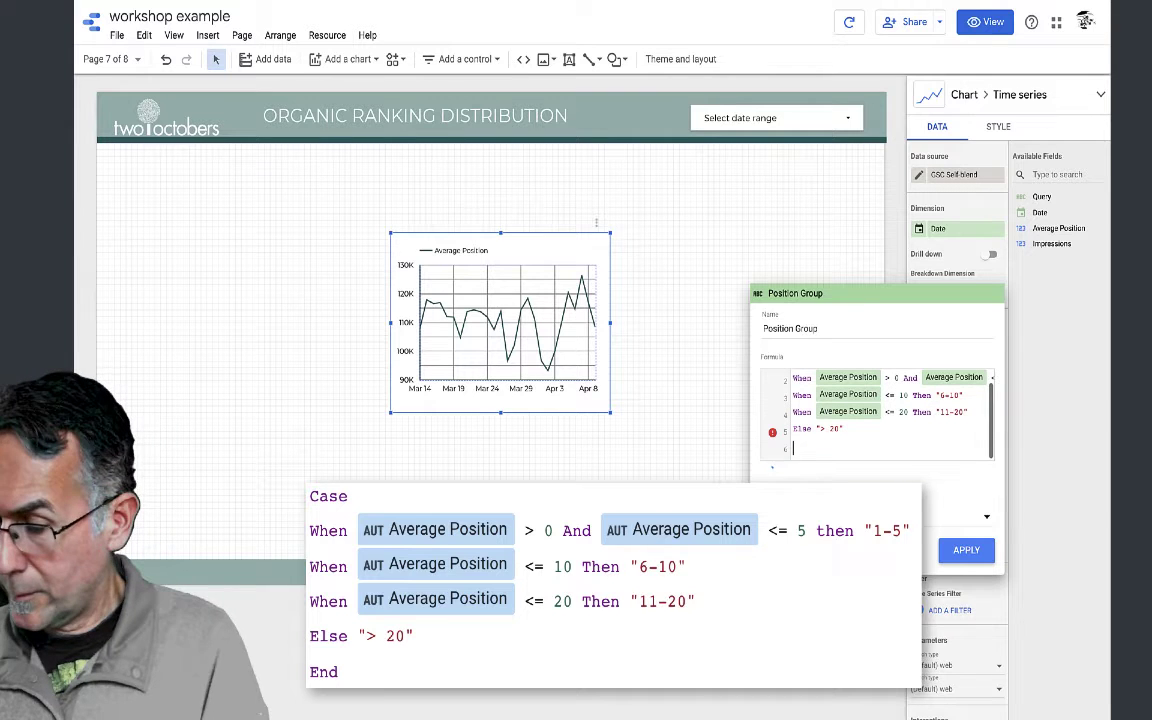
{"action": "type", "text": "End"}
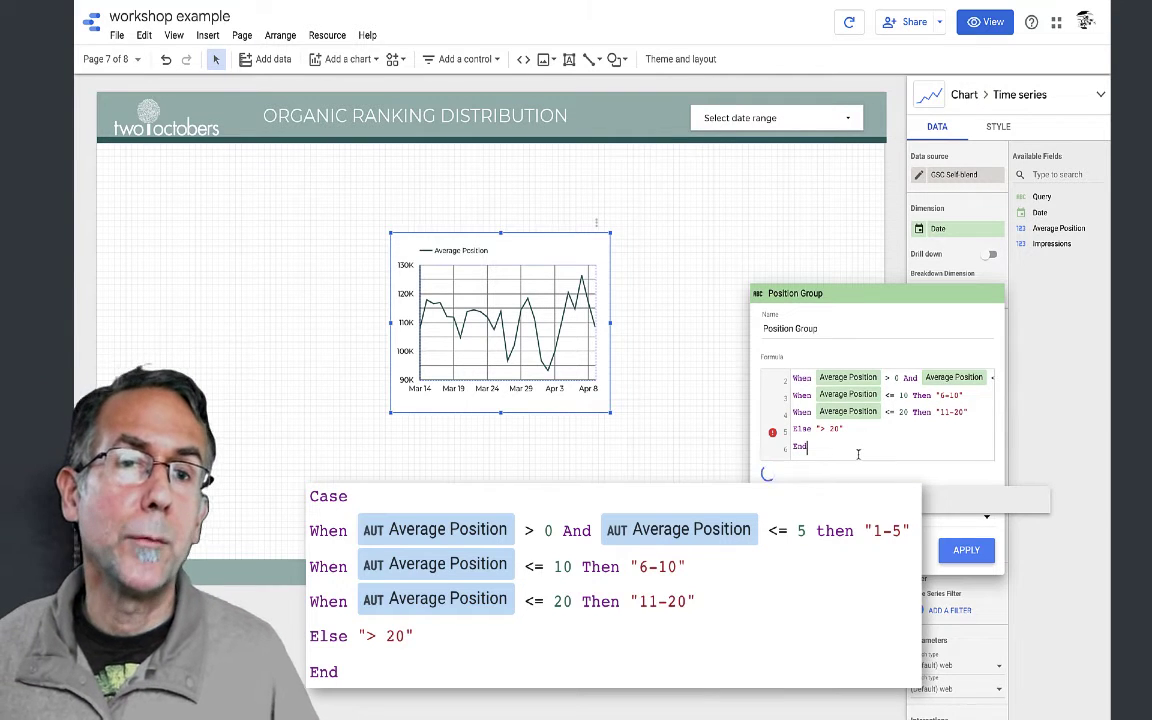
{"action": "left_click", "coordinate": [962, 551]}
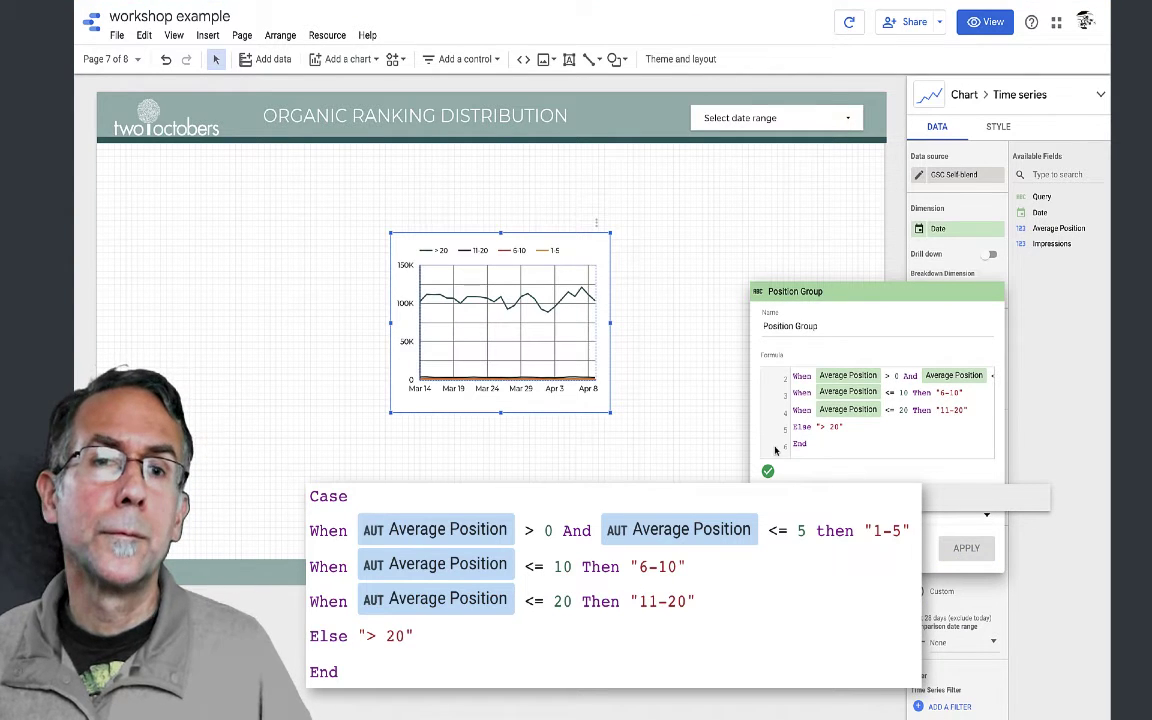
Step: Set Query as the chart's metric and stretch the chart wider and taller across the page
{"action": "left_click", "coordinate": [1020, 381]}
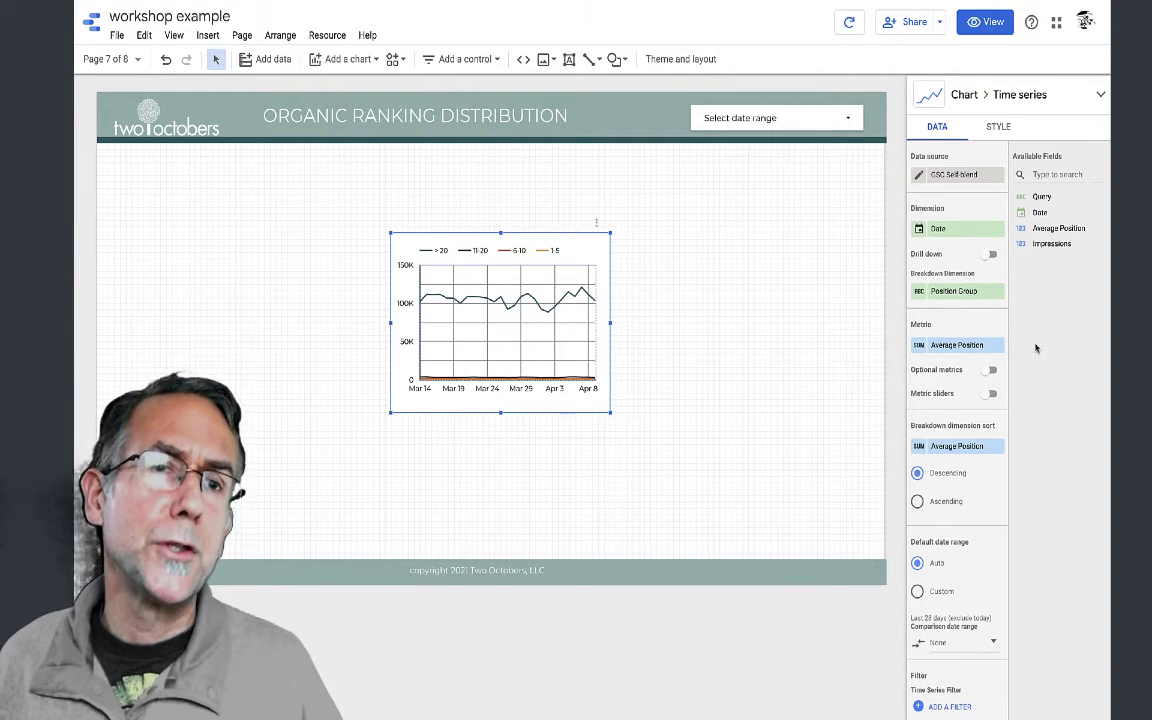
{"action": "left_click_drag", "start_coordinate": [1042, 196], "coordinate": [968, 346]}
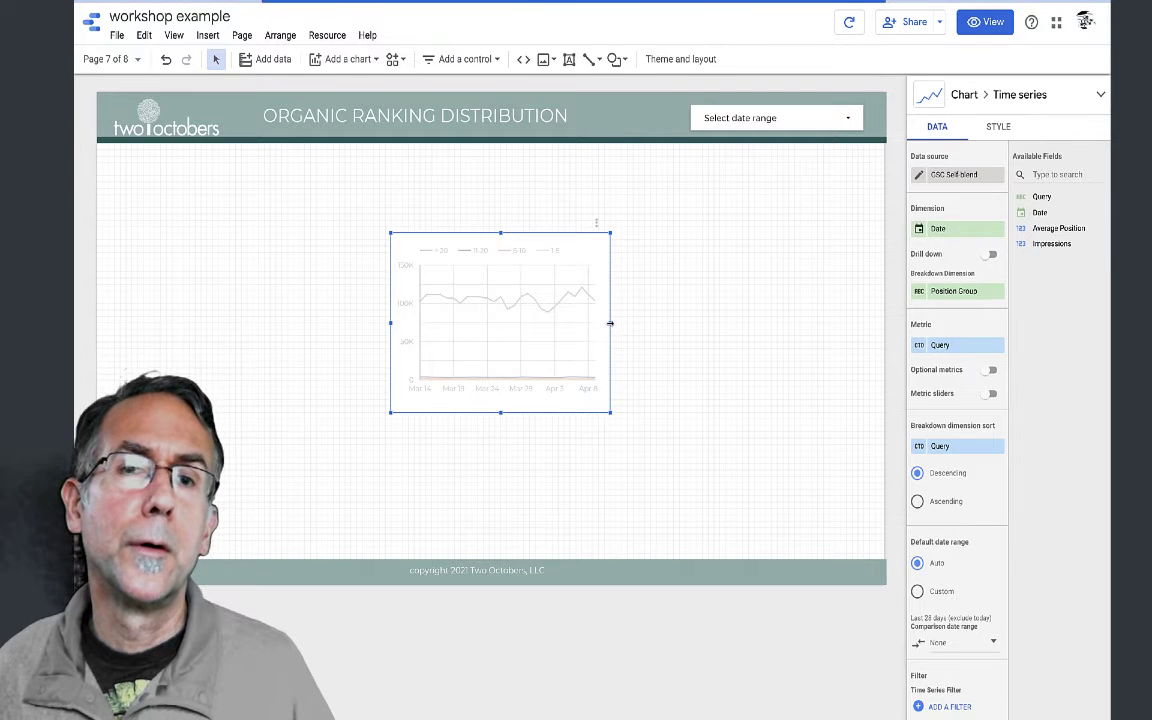
{"action": "left_click_drag", "start_coordinate": [610, 323], "coordinate": [755, 314]}
{"action": "left_click_drag", "start_coordinate": [393, 330], "coordinate": [195, 300]}
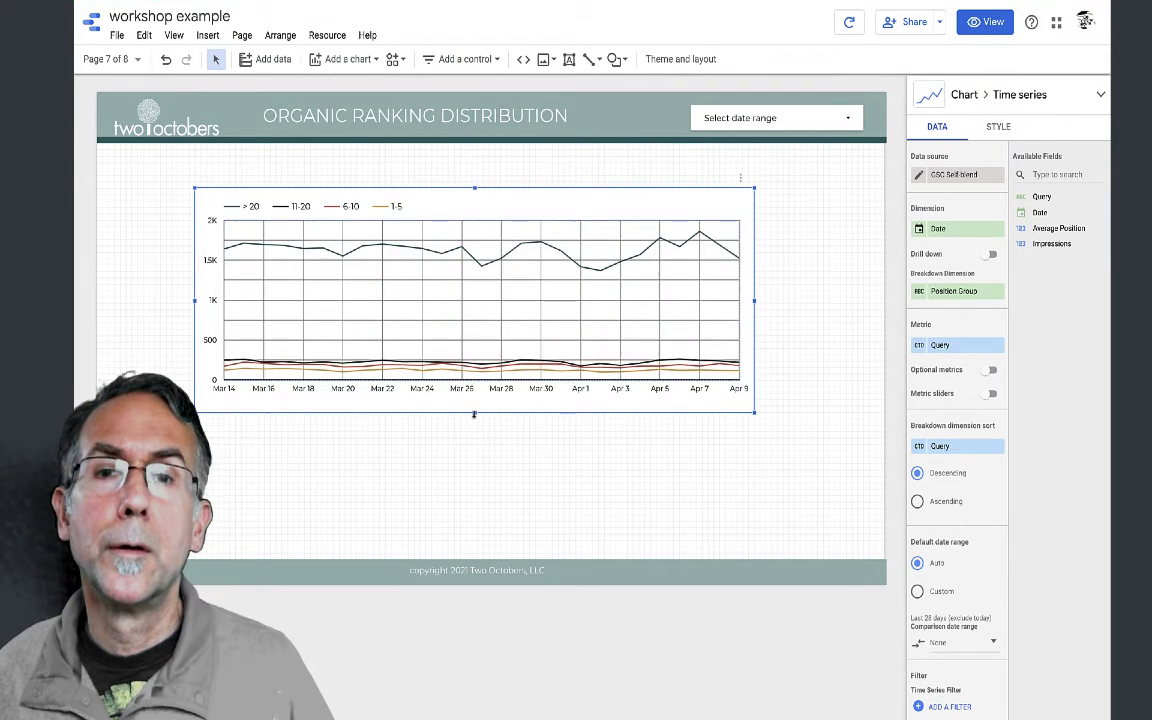
{"action": "left_click_drag", "start_coordinate": [474, 414], "coordinate": [474, 483]}
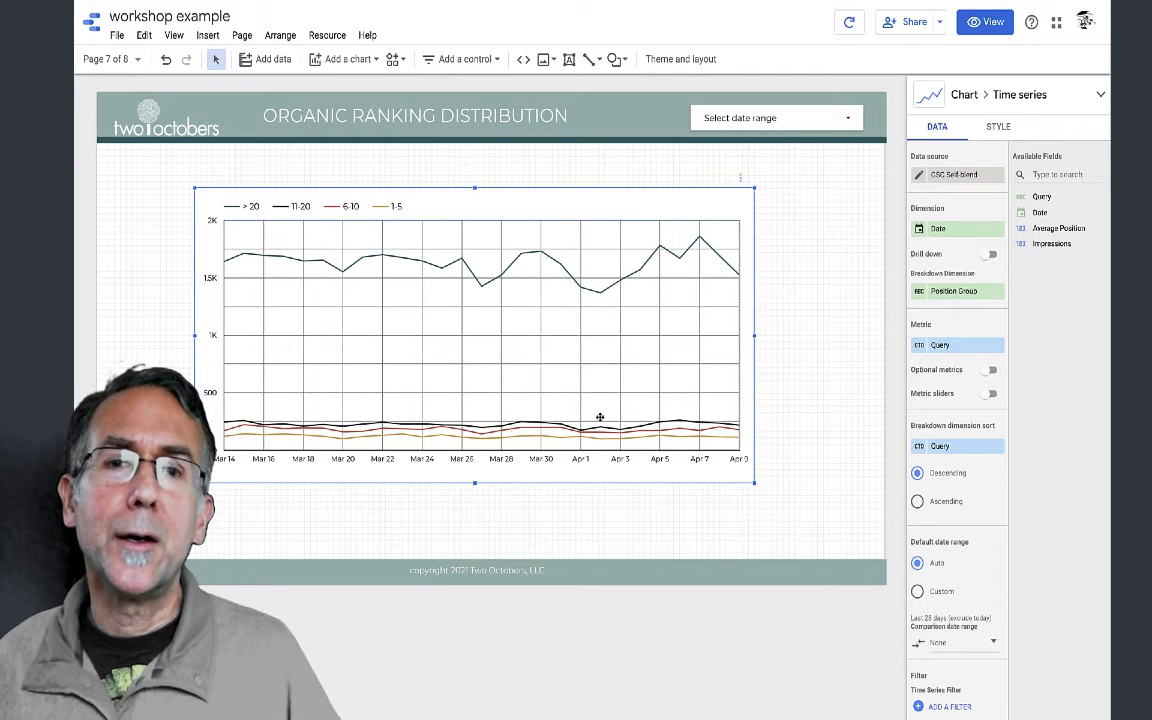
{"action": "left_click_drag", "start_coordinate": [755, 335], "coordinate": [812, 335]}
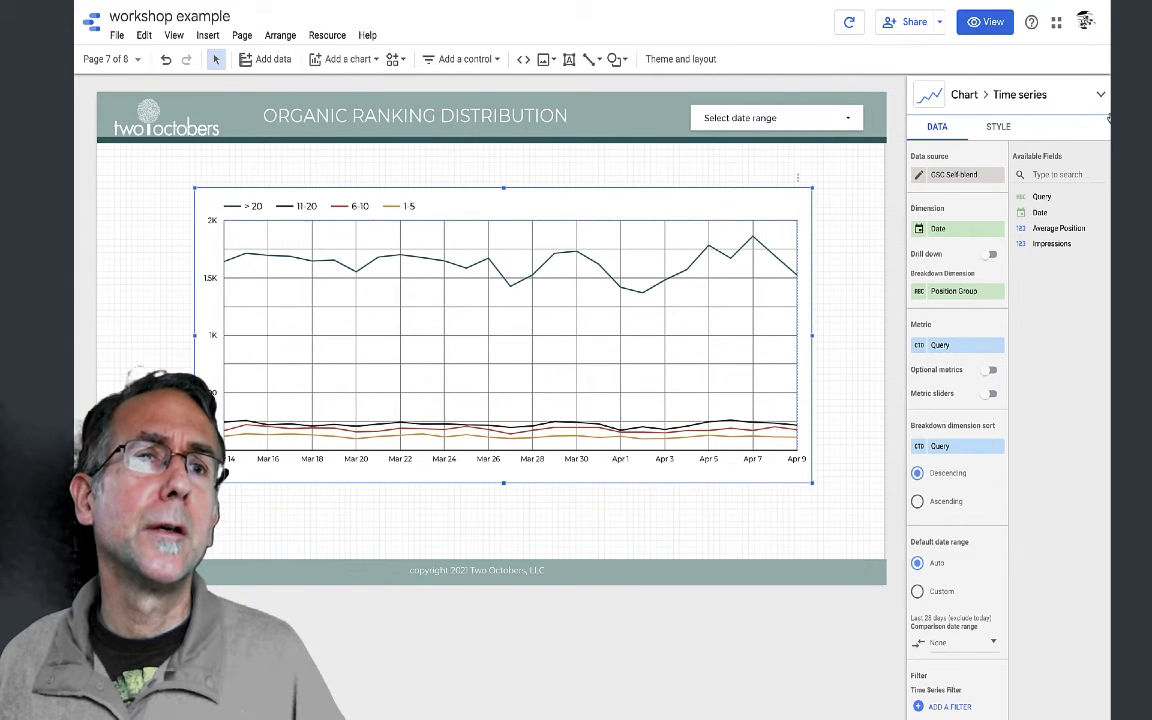
Step: Change the Position Group chart's type to Stacked area chart
{"action": "left_click", "coordinate": [1000, 130]}
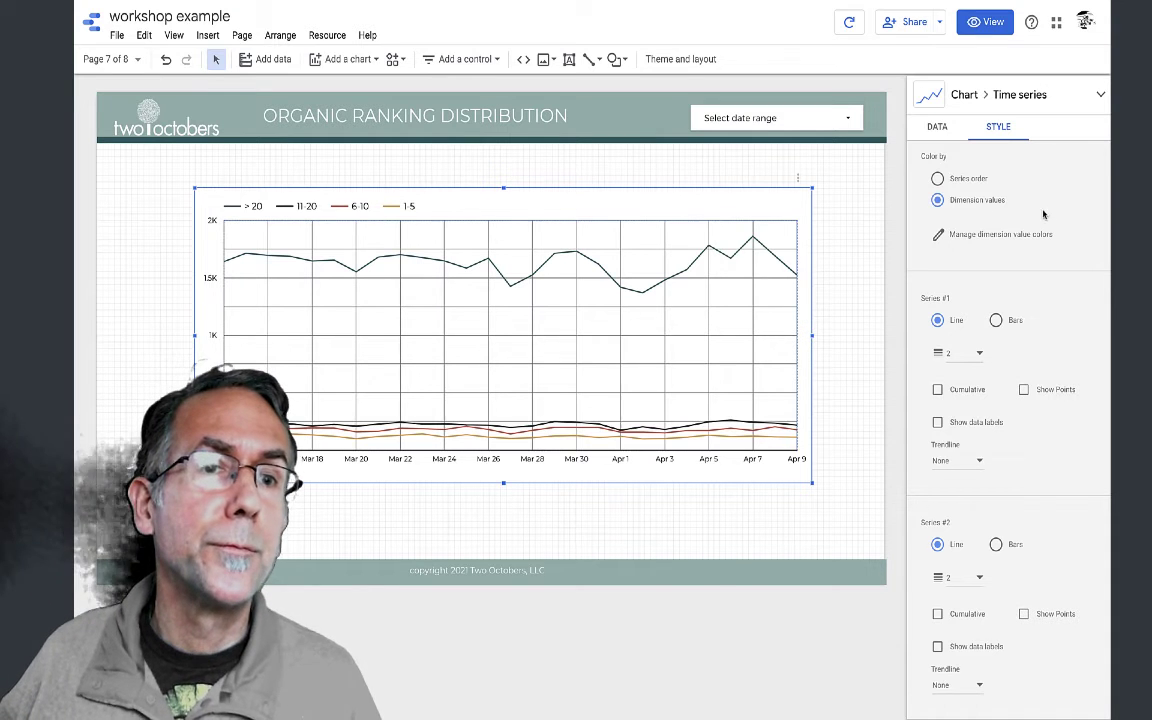
{"action": "scroll", "coordinate": [1028, 235], "scroll_direction": "down", "scroll_amount": 5}
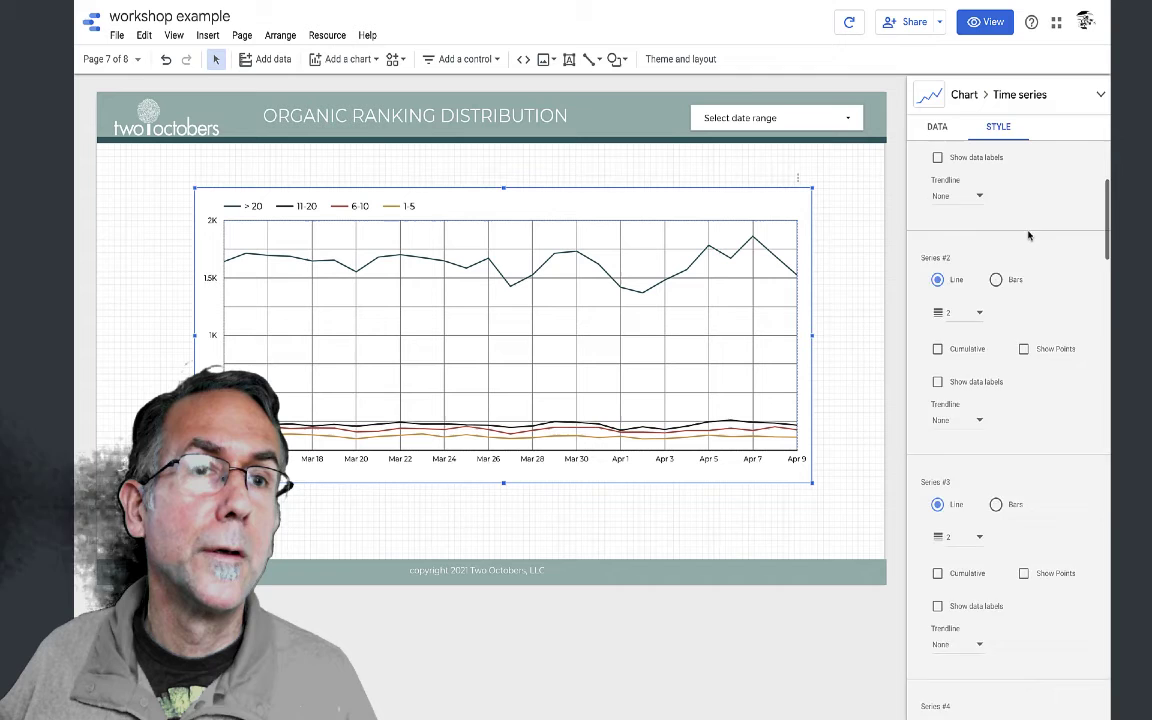
{"action": "scroll", "coordinate": [1028, 235], "scroll_direction": "up", "scroll_amount": 5}
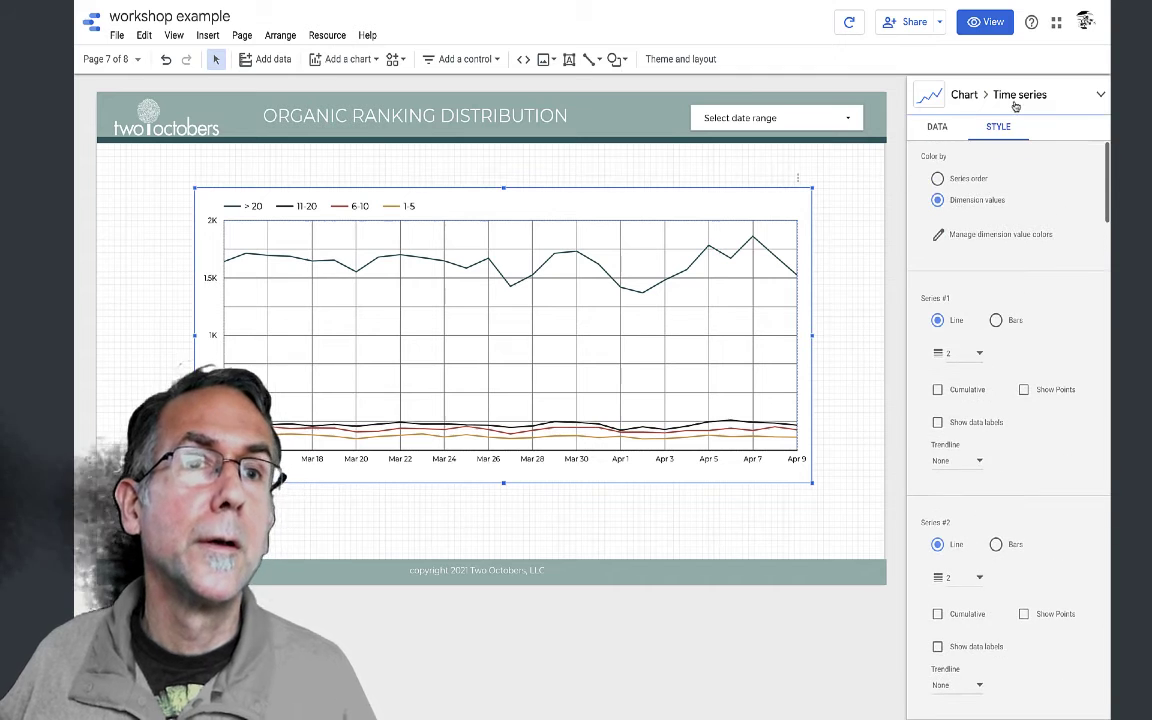
{"action": "left_click", "coordinate": [1099, 97]}
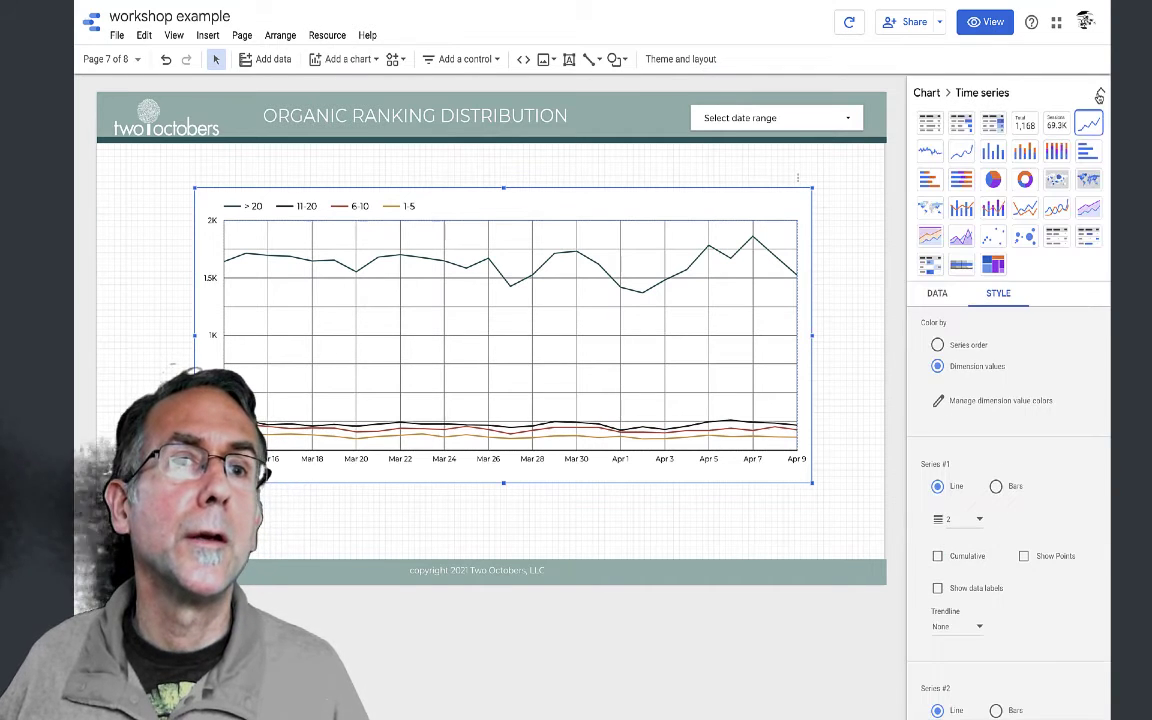
{"action": "left_click", "coordinate": [1090, 210]}
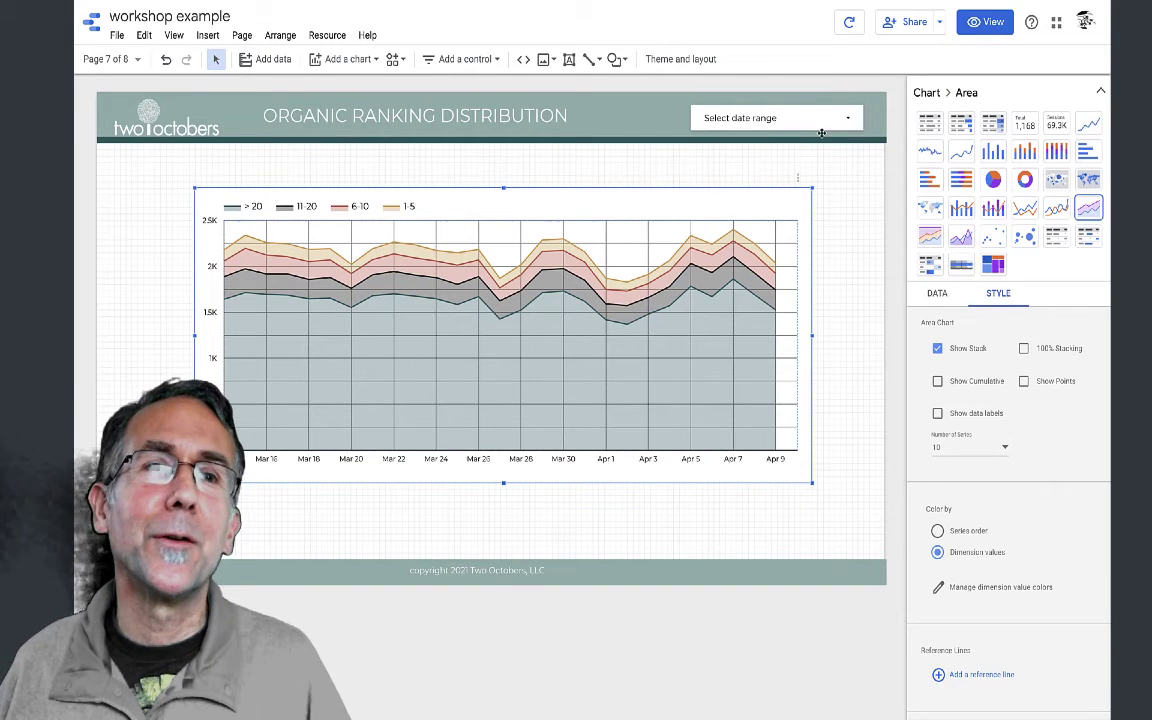
Step: Switch to view mode and set the date range to This year to date (Jan 1 – Apr 10, 2021)
{"action": "left_click", "coordinate": [988, 22]}
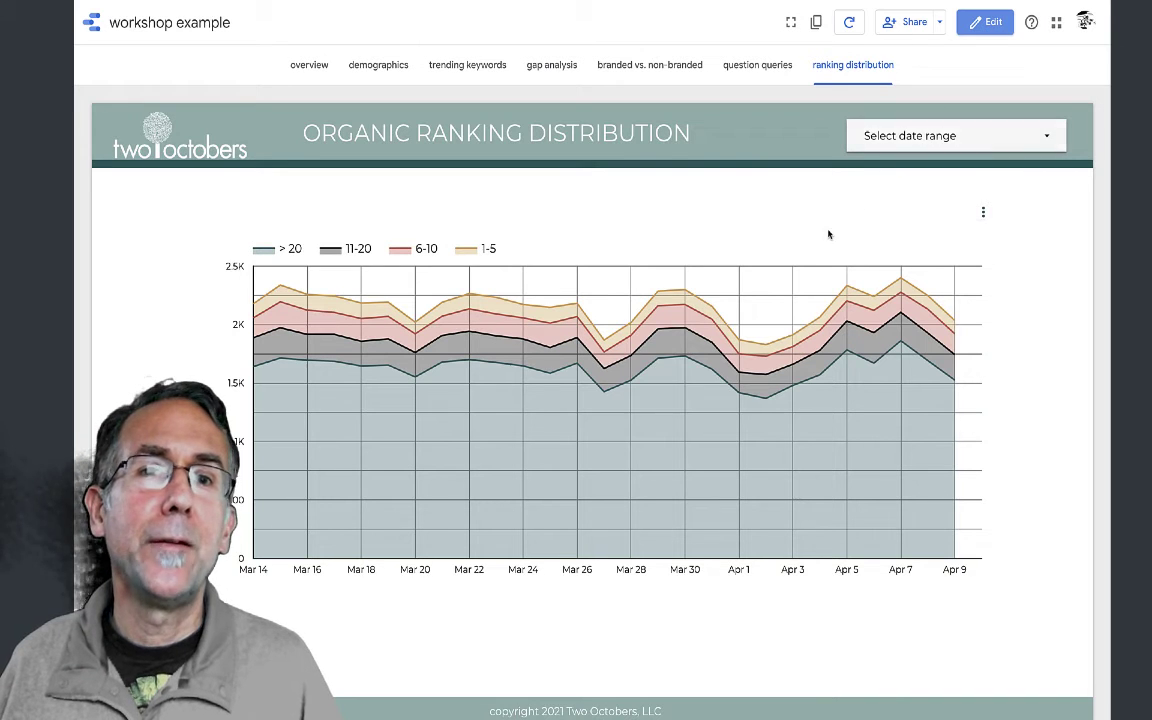
{"action": "left_click", "coordinate": [974, 137]}
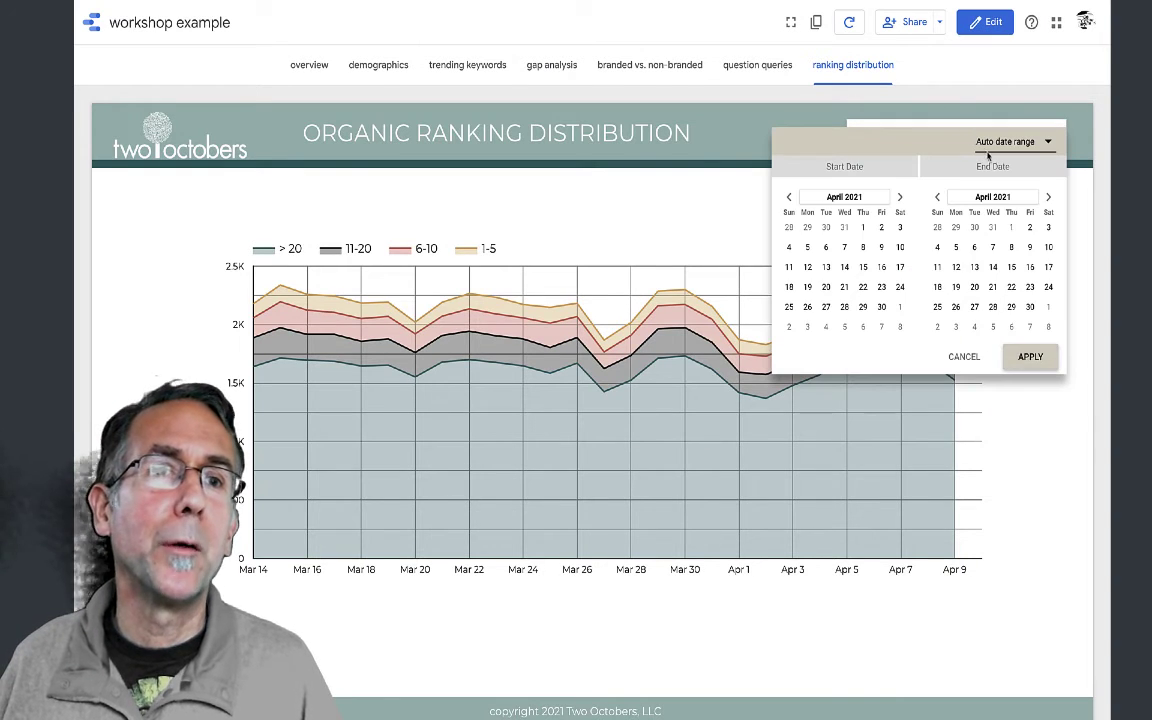
{"action": "left_click", "coordinate": [1040, 142]}
{"action": "scroll", "coordinate": [1040, 146], "scroll_direction": "up", "scroll_amount": 1}
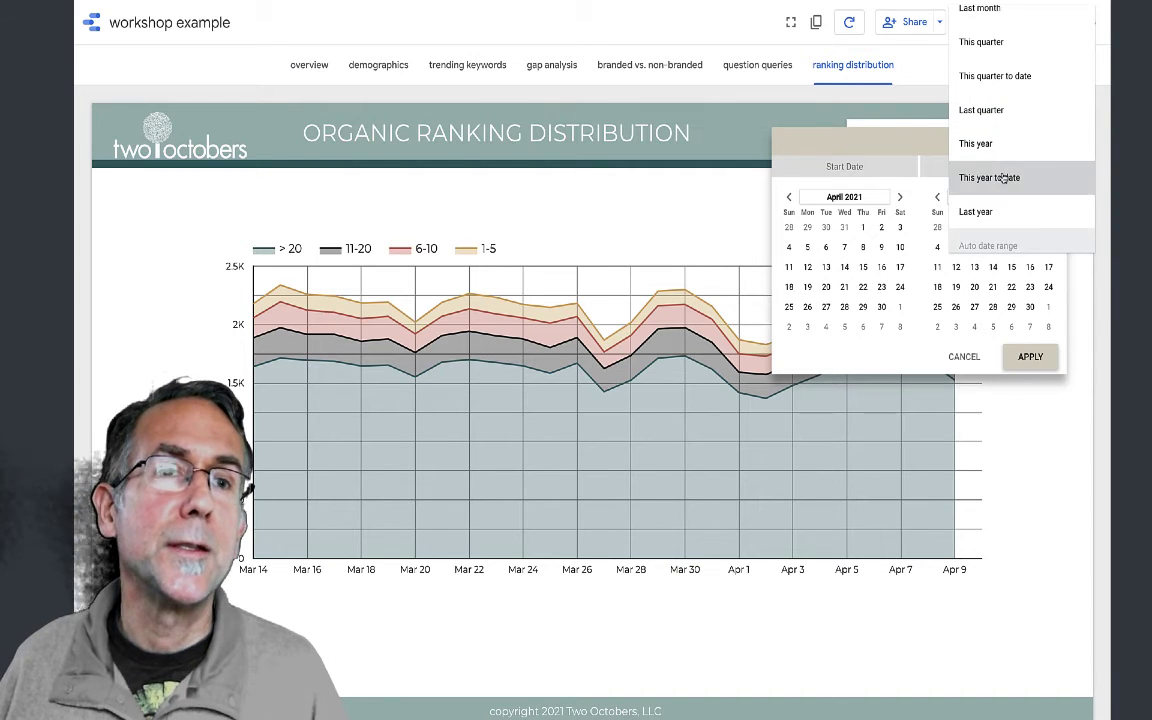
{"action": "left_click", "coordinate": [1005, 175]}
{"action": "left_click", "coordinate": [1030, 356]}
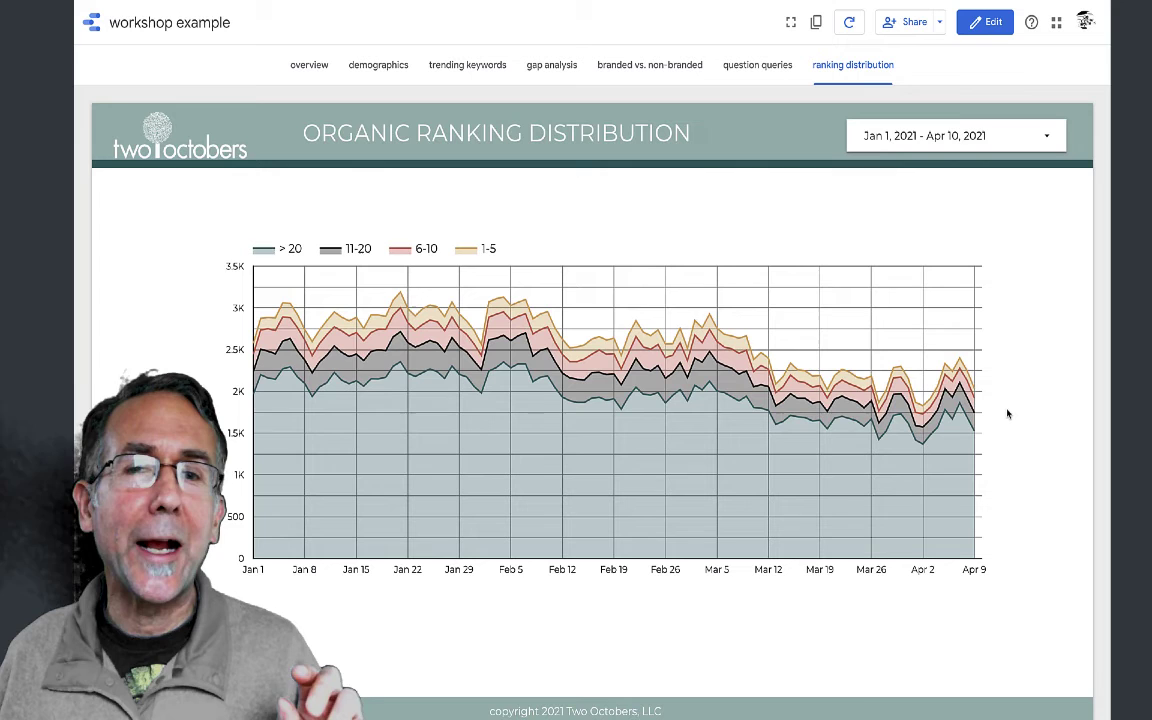
{"action": "mouse_move", "coordinate": [975, 410]}
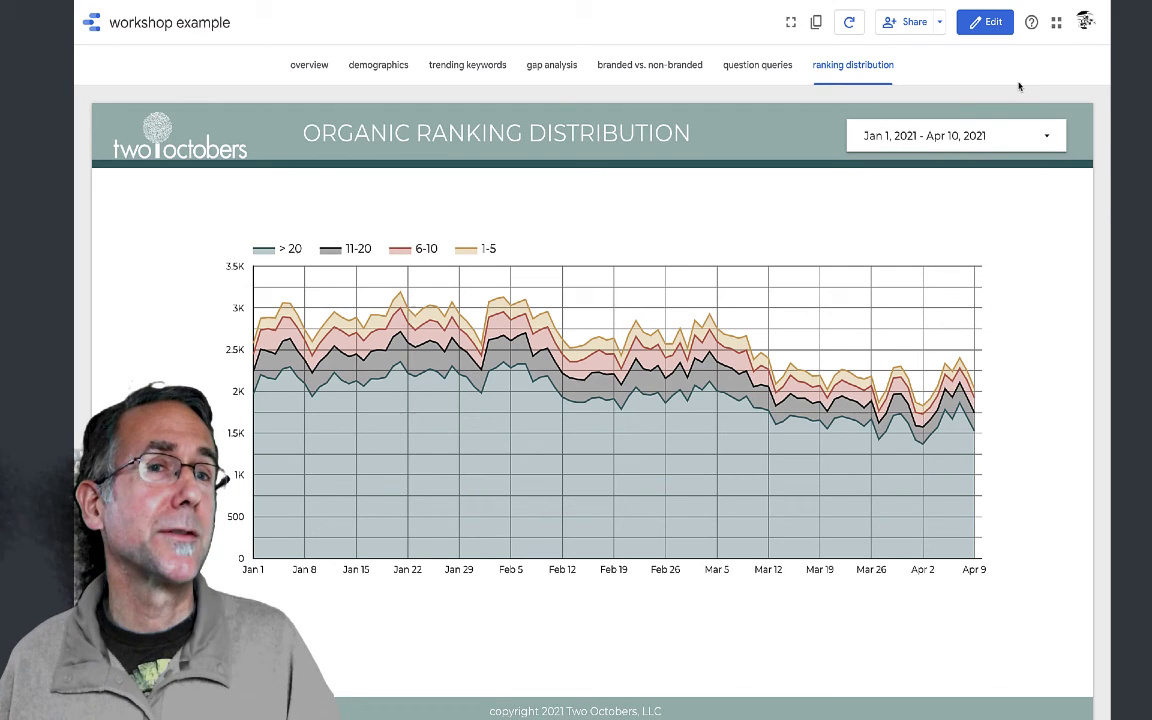
{"action": "left_click", "coordinate": [990, 22]}
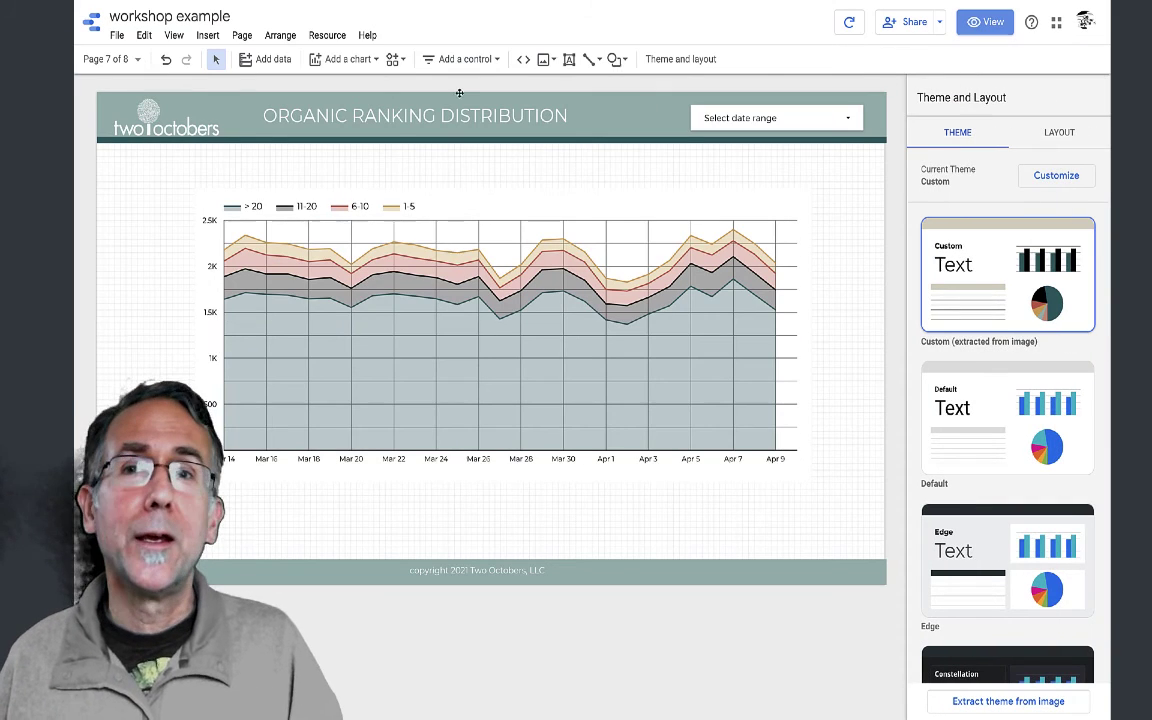
{"action": "left_click", "coordinate": [331, 37]}
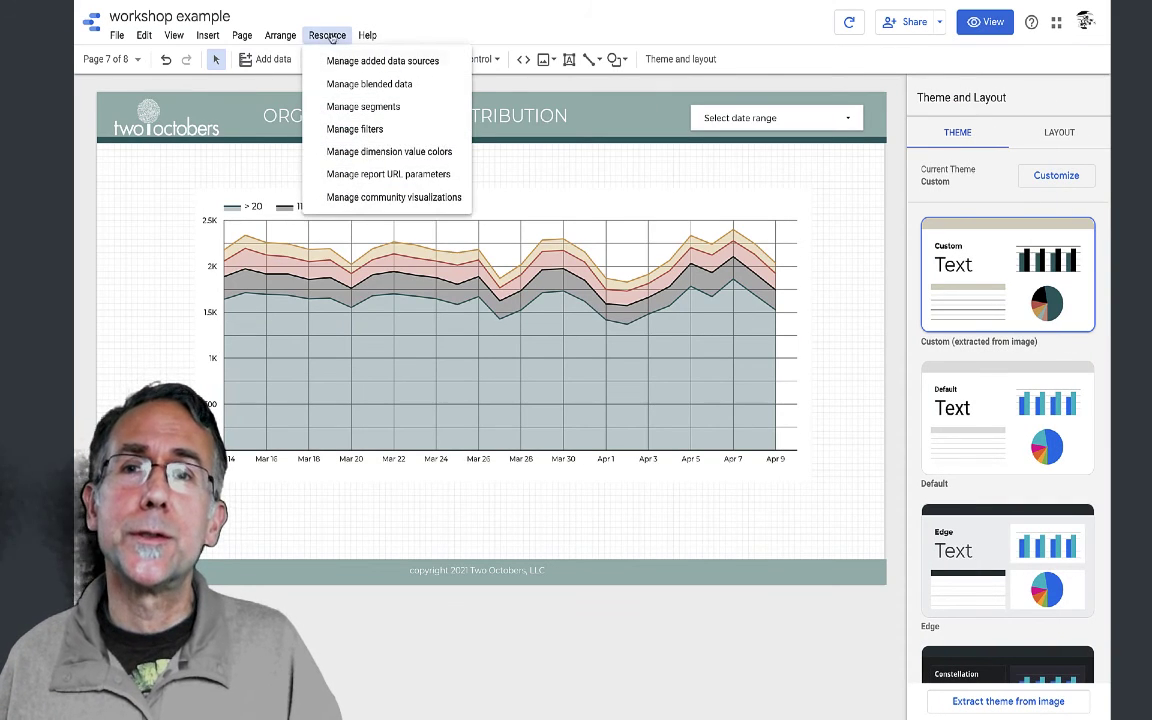
{"action": "left_click", "coordinate": [366, 84]}
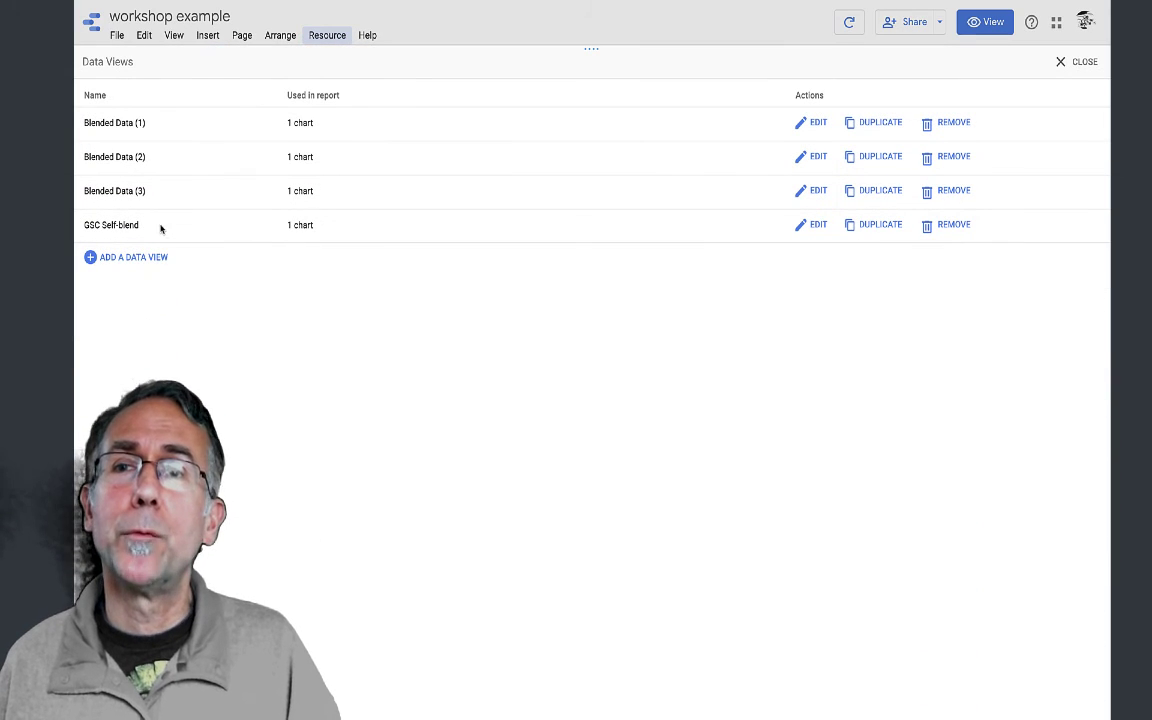
{"action": "left_click", "coordinate": [818, 225]}
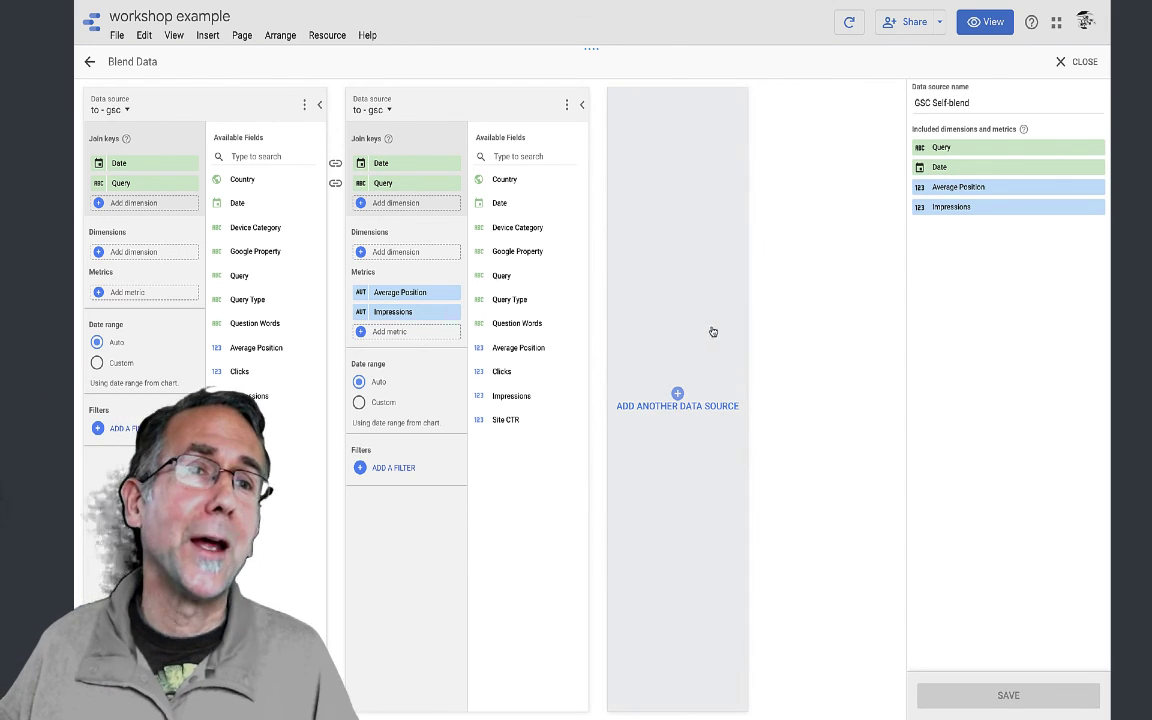
{"action": "left_click", "coordinate": [1080, 61]}
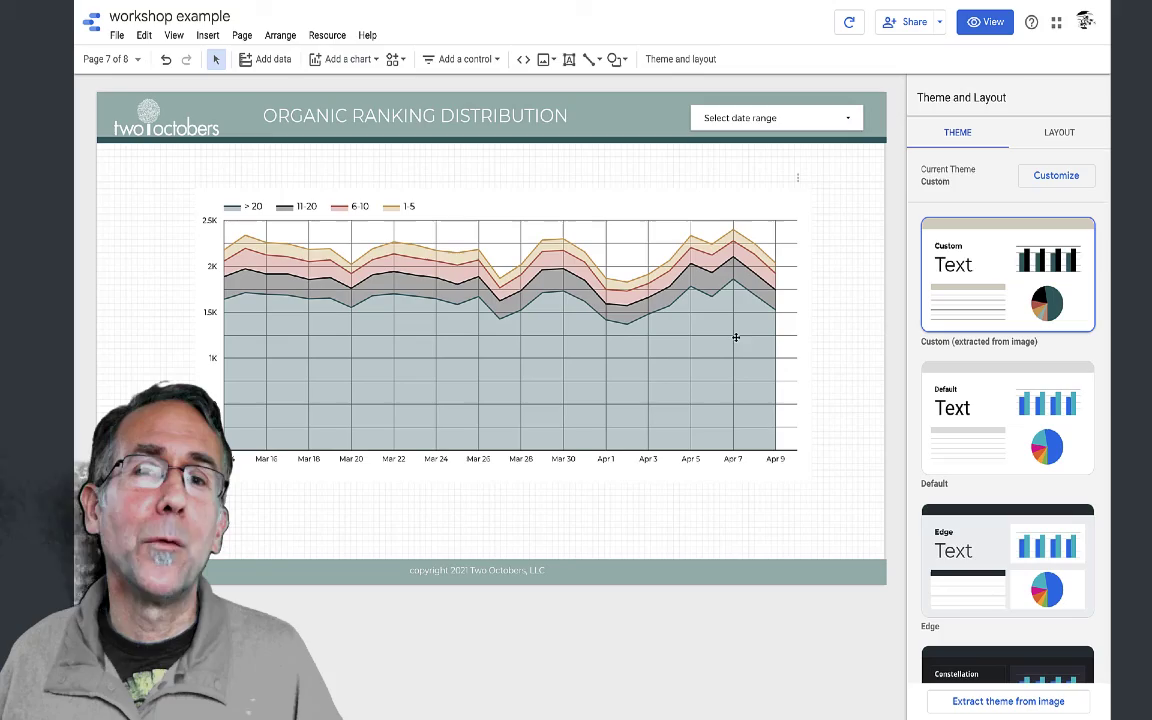